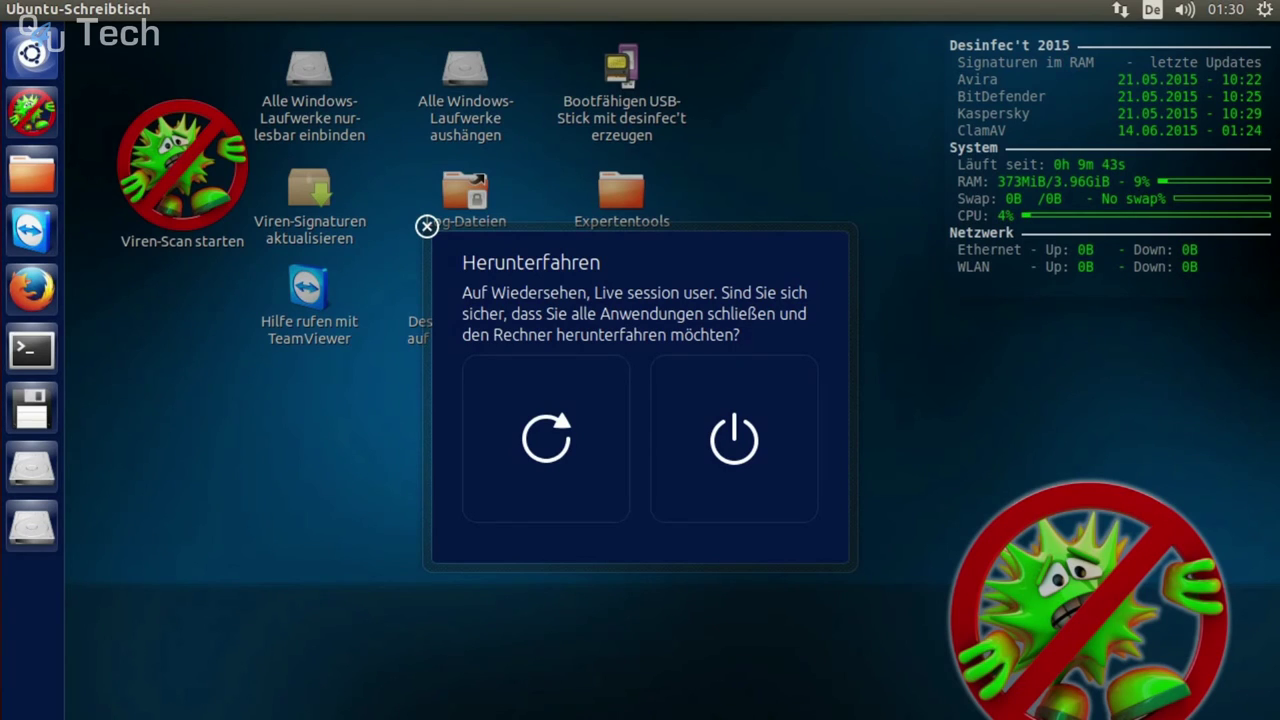
Restart the live system and review the start options in the Desinfec't boot menu, ending on Standard-Modus
{"action": "left_click", "coordinate": [546, 439]}
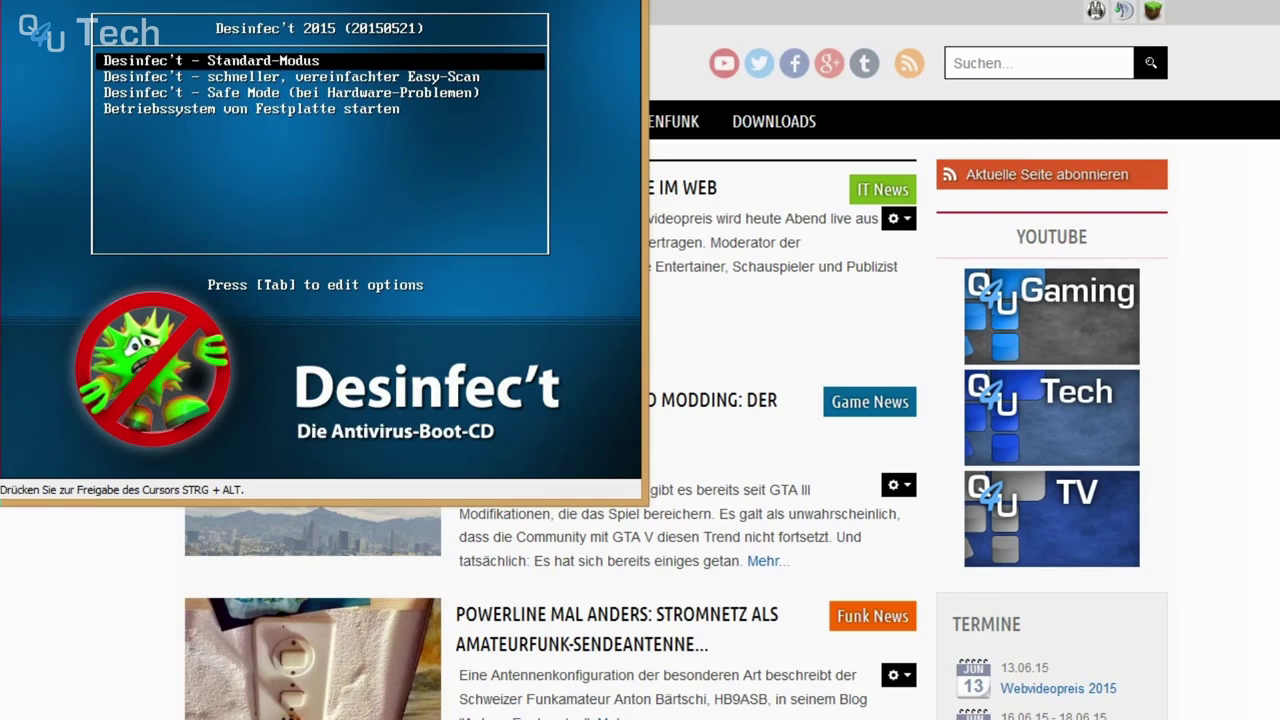
{"action": "key", "text": "Down"}
{"action": "key", "text": "Up"}
{"action": "key", "text": "Down"}
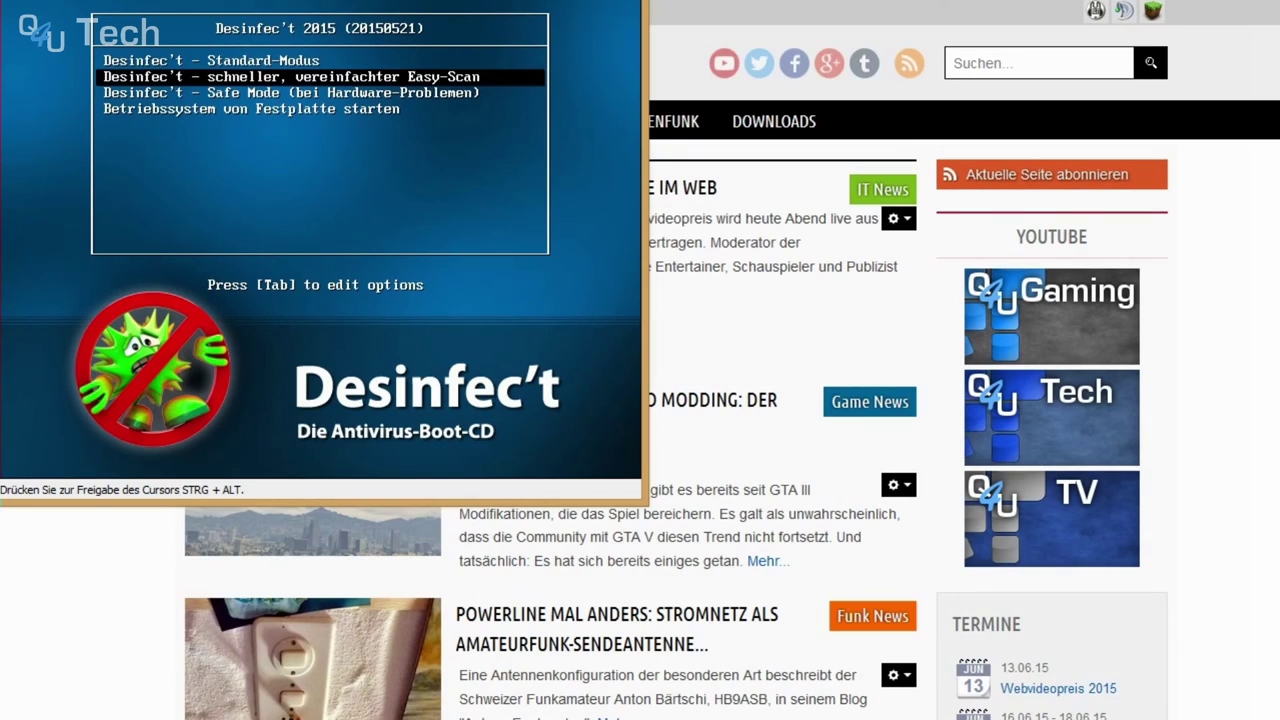
{"action": "key", "text": "Up"}
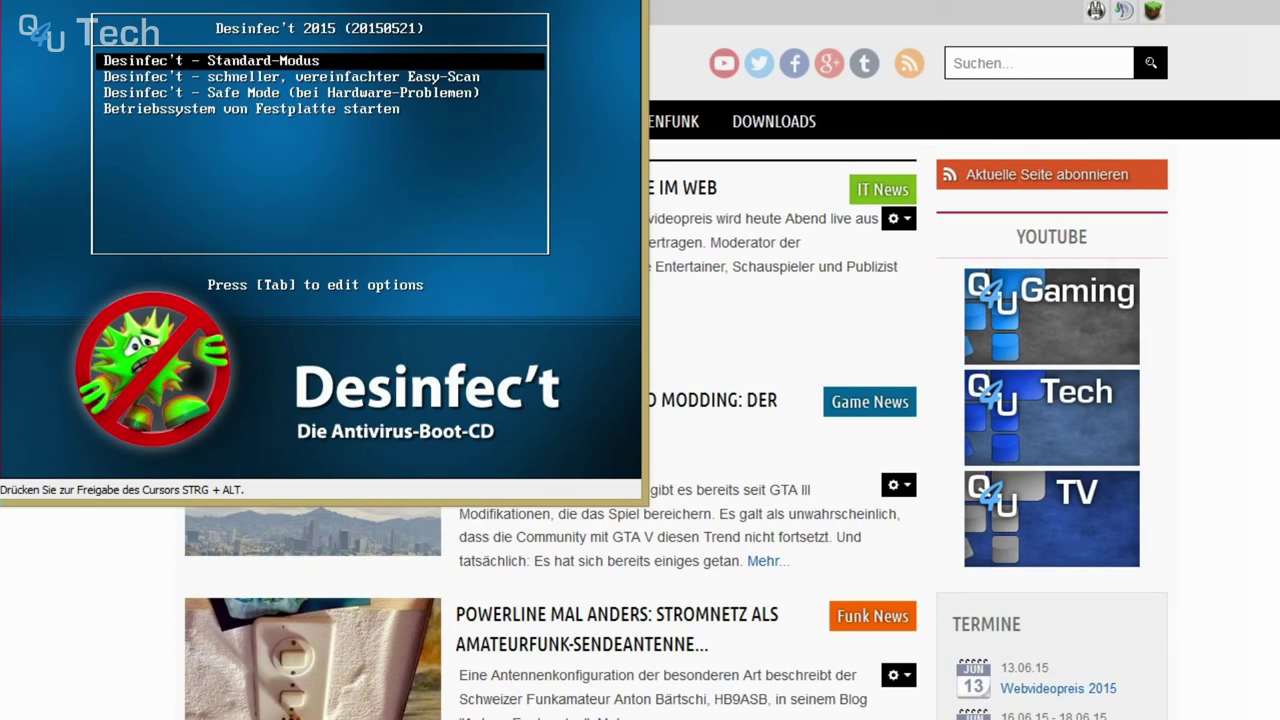
{"action": "key", "text": "Down"}
{"action": "key", "text": "Down"}
{"action": "key", "text": "Down"}
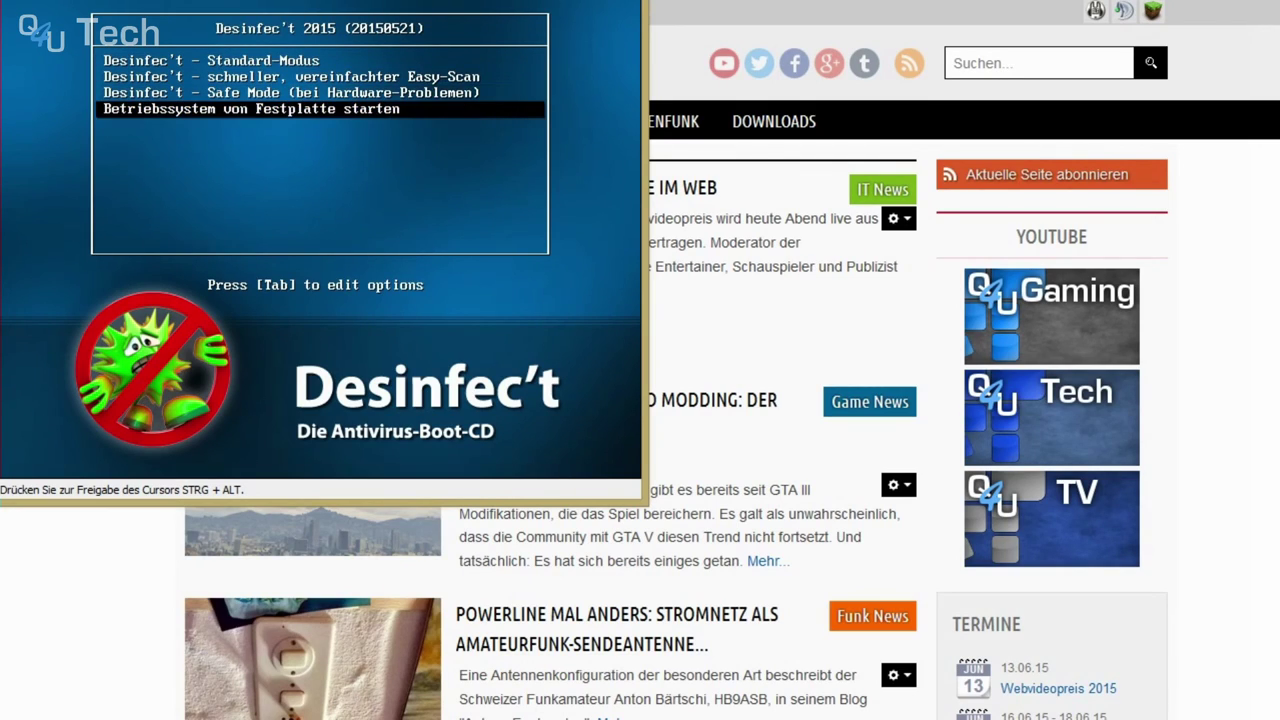
{"action": "key", "text": "Up"}
{"action": "key", "text": "Up"}
{"action": "key", "text": "Up"}
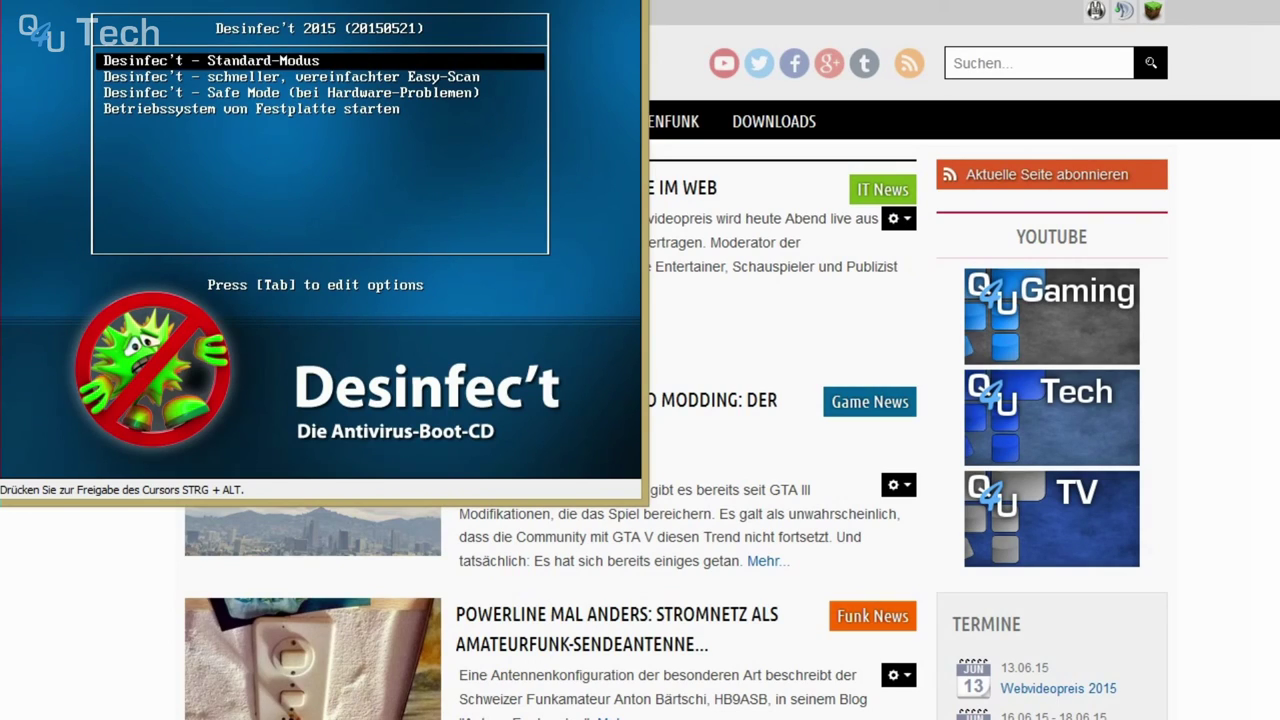
Boot Desinfec't in Standard-Modus and switch the virtual machine to full screen
{"action": "key", "text": "Return"}
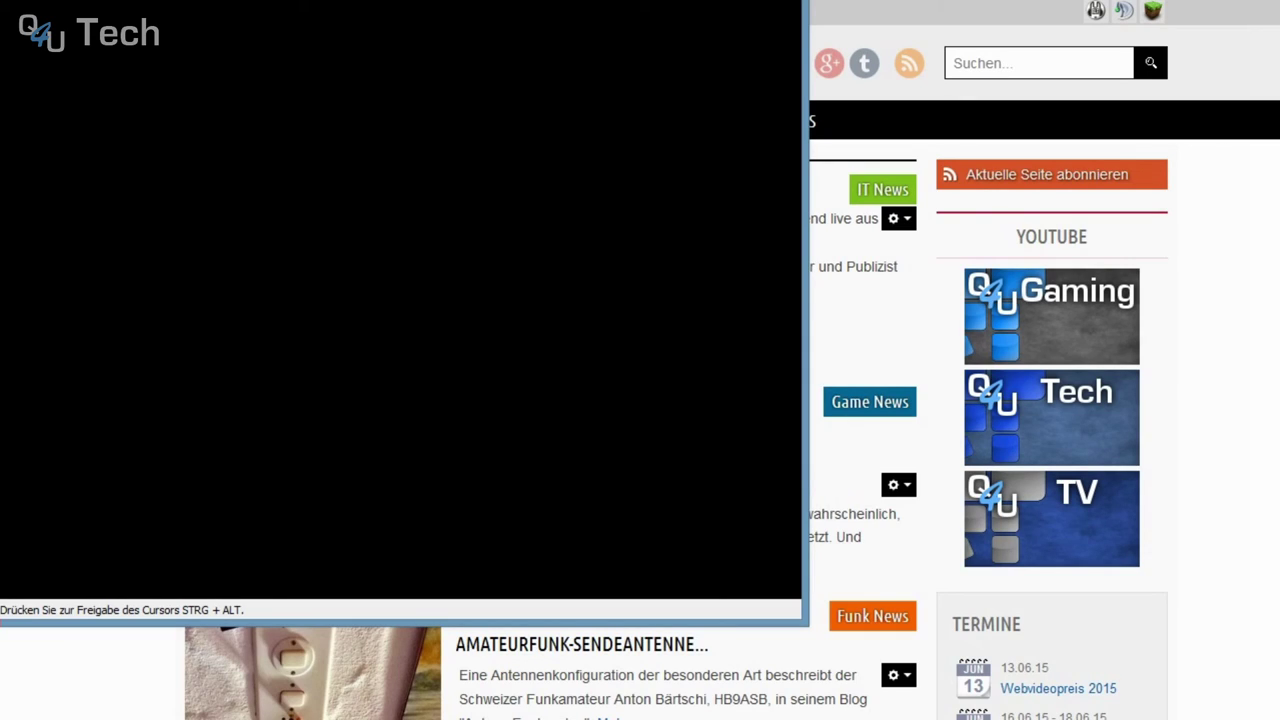
{"action": "key", "text": "ctrl+alt+Return"}
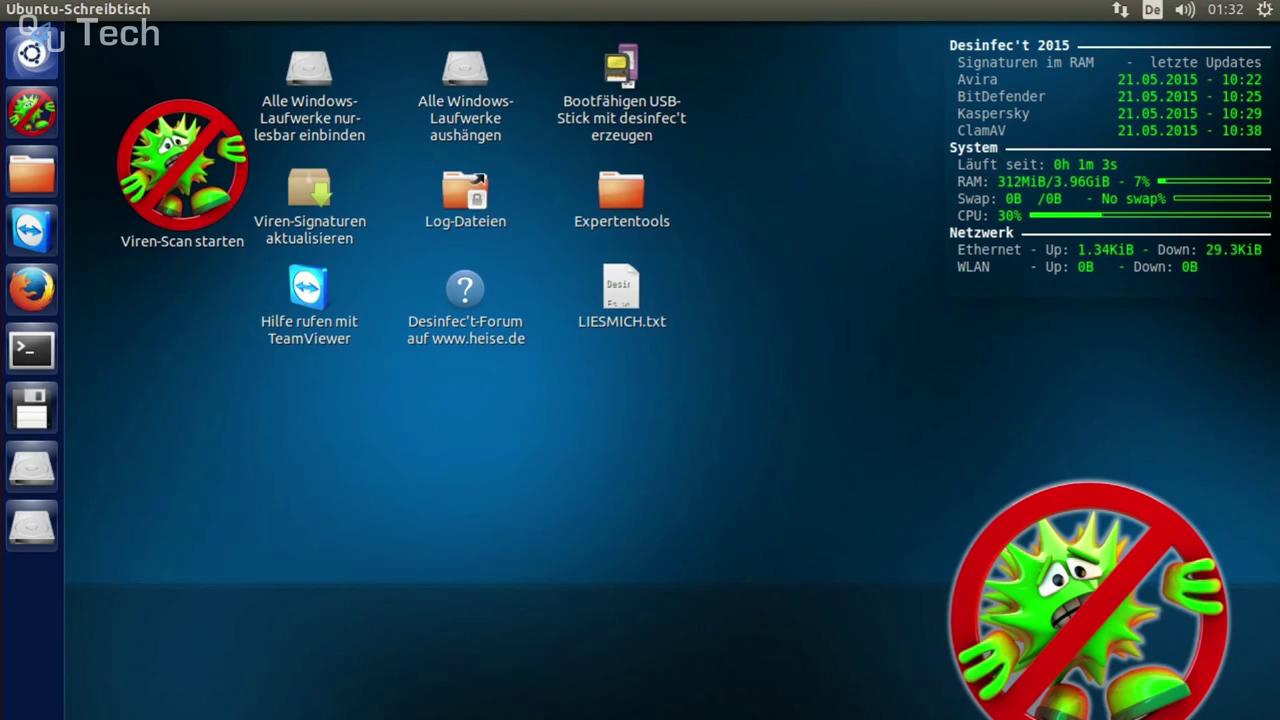
Start the update of the virus signatures from the desktop
{"action": "left_click", "coordinate": [309, 190]}
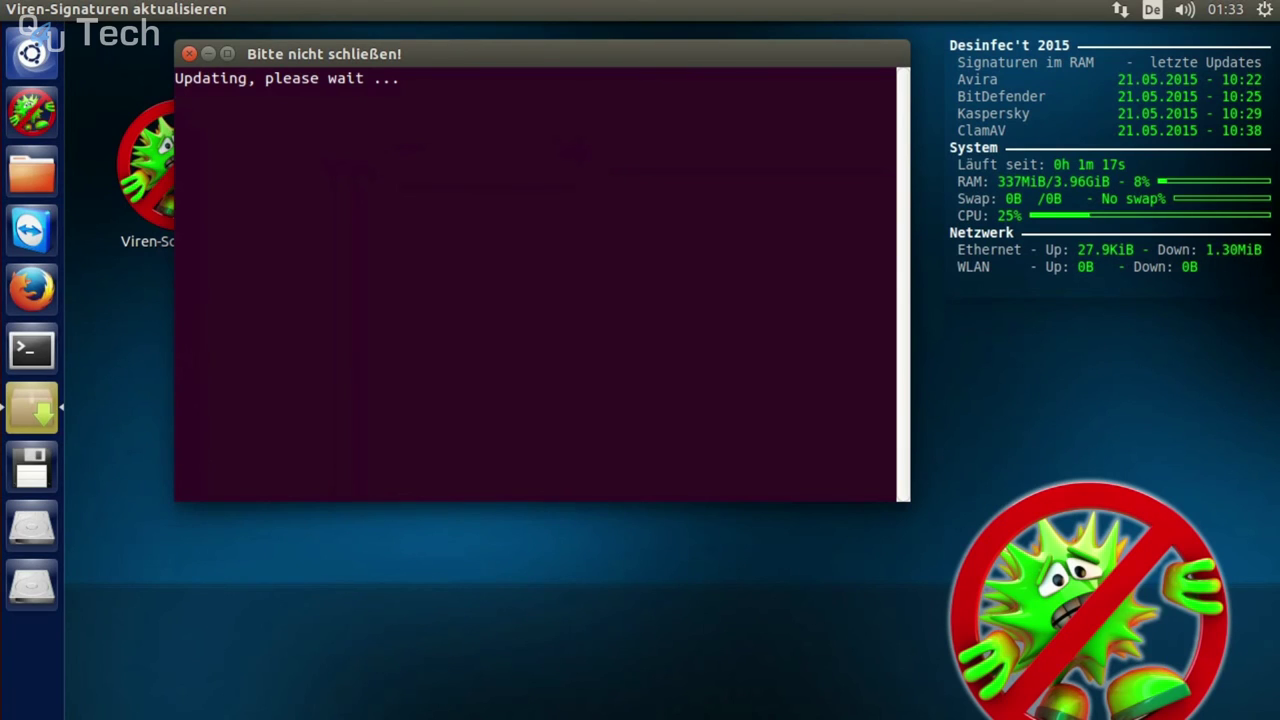
{"action": "left_click", "coordinate": [32, 52]}
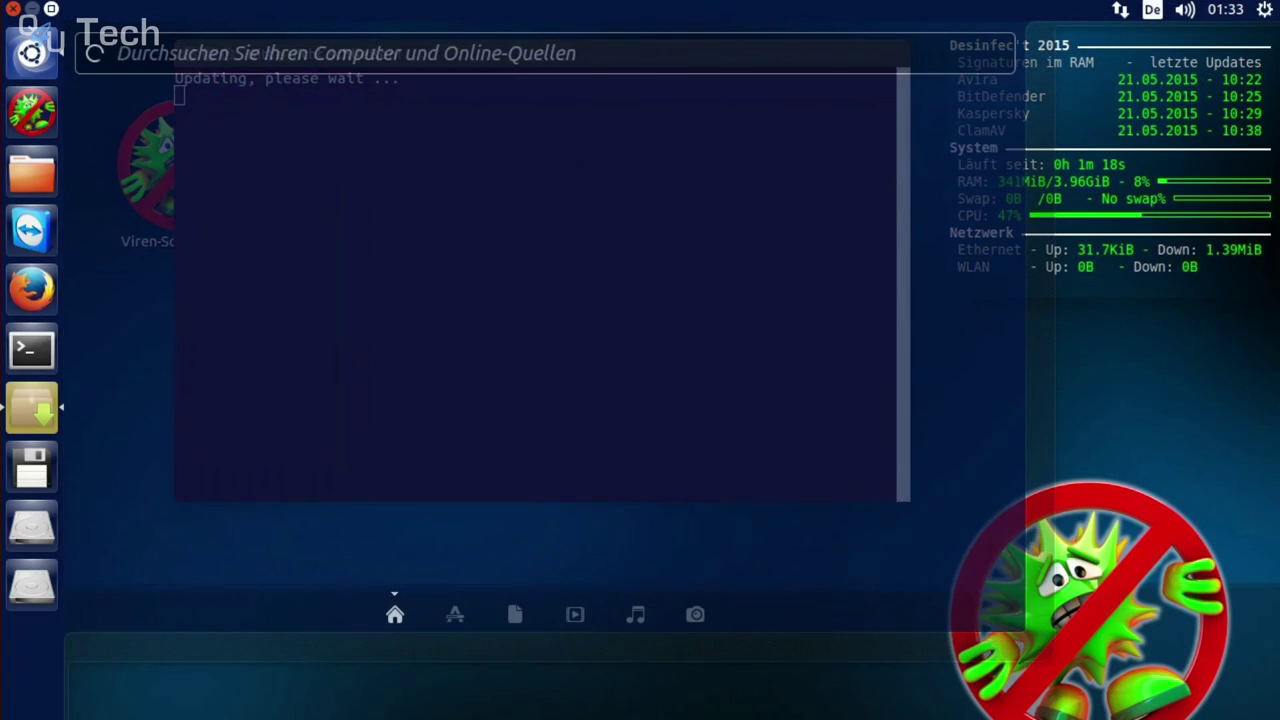
{"action": "left_click", "coordinate": [32, 52]}
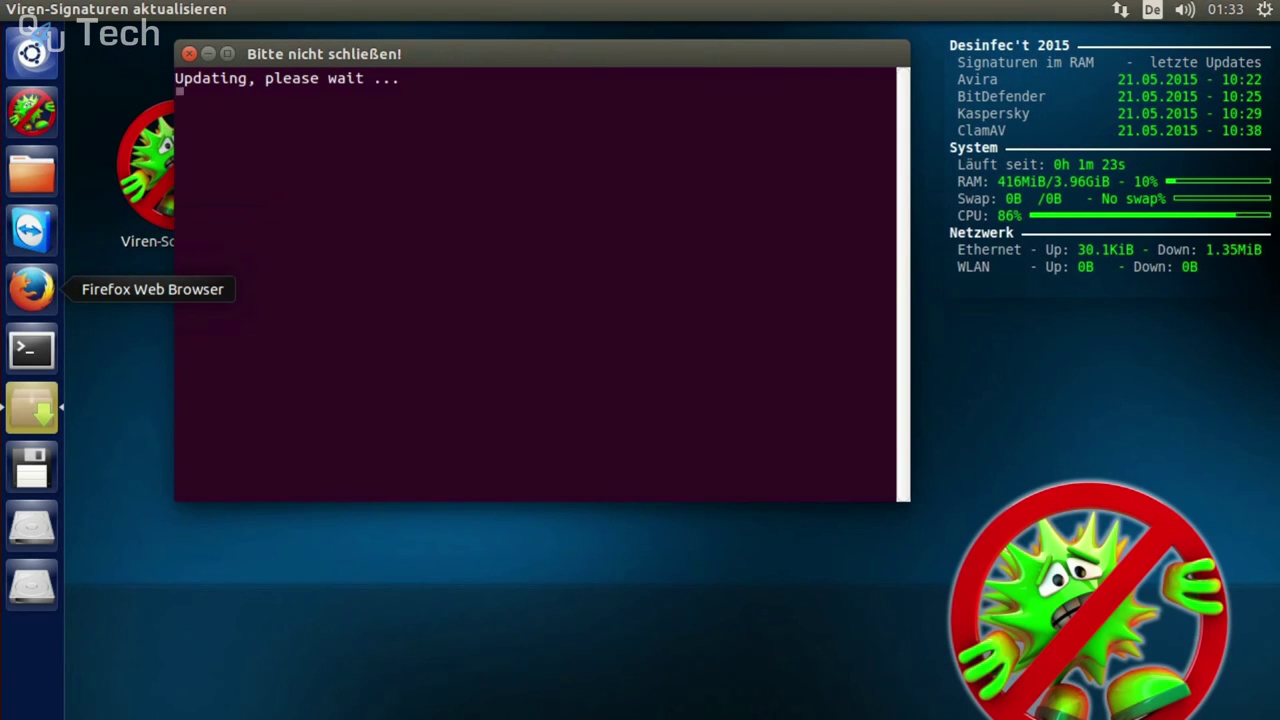
{"action": "left_click", "coordinate": [32, 290]}
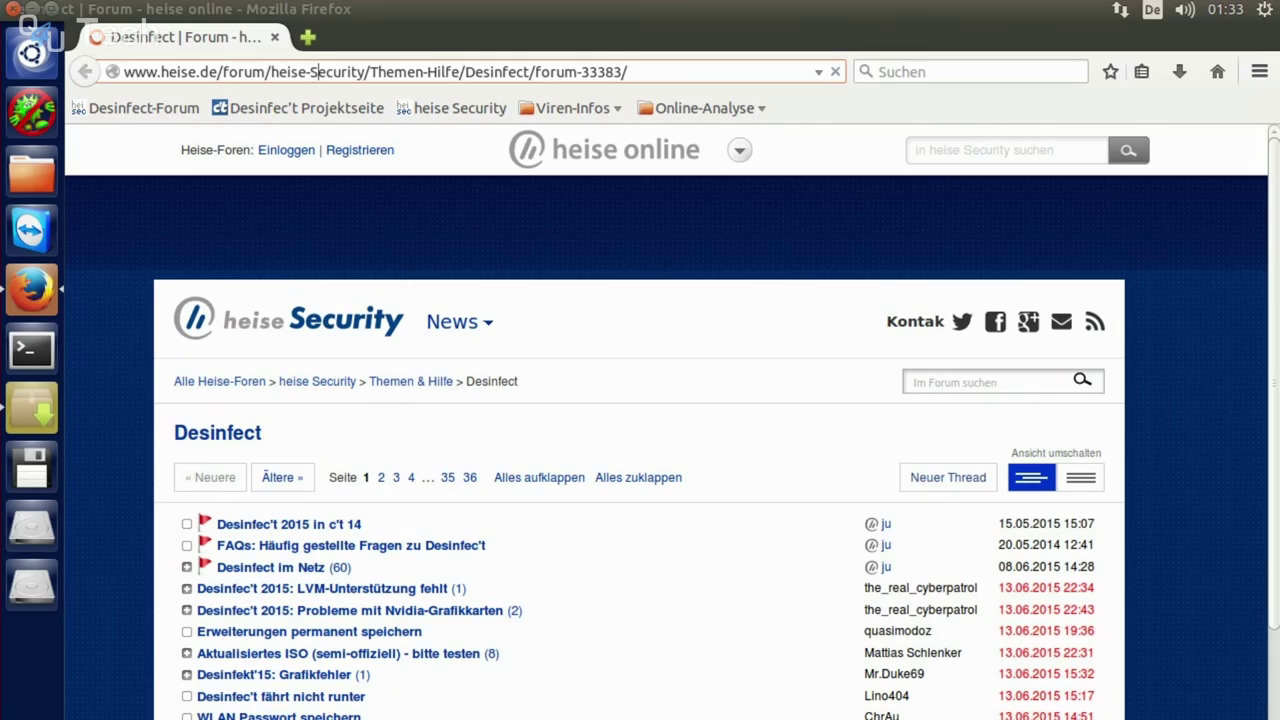
{"action": "double_click", "coordinate": [376, 72]}
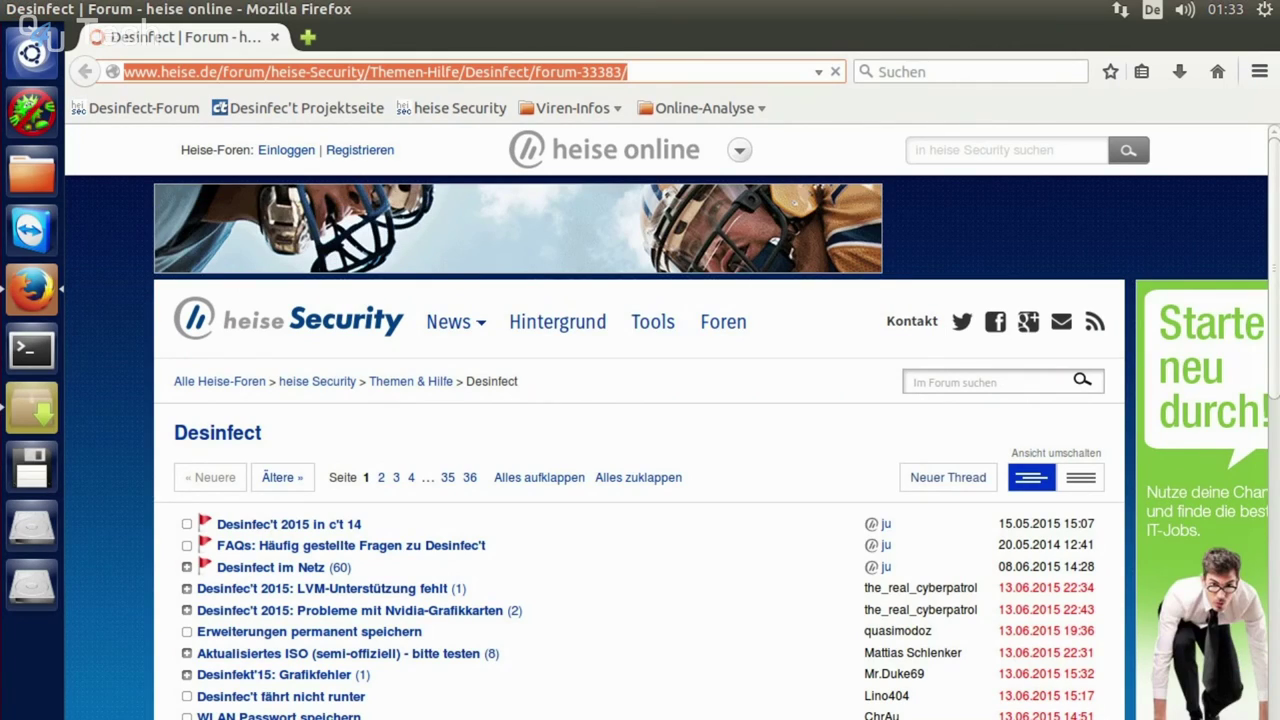
{"action": "type", "text": "www.qso"}
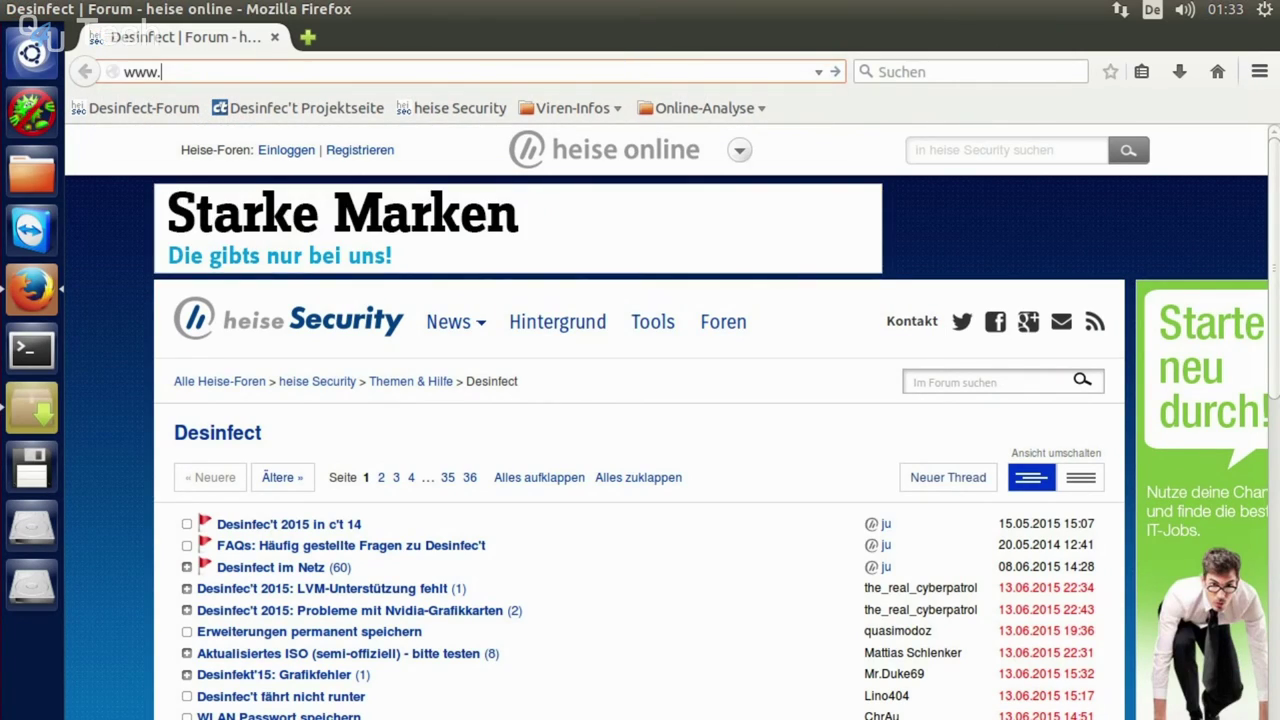
{"action": "type", "text": "4you.com"}
{"action": "key", "text": "Return"}
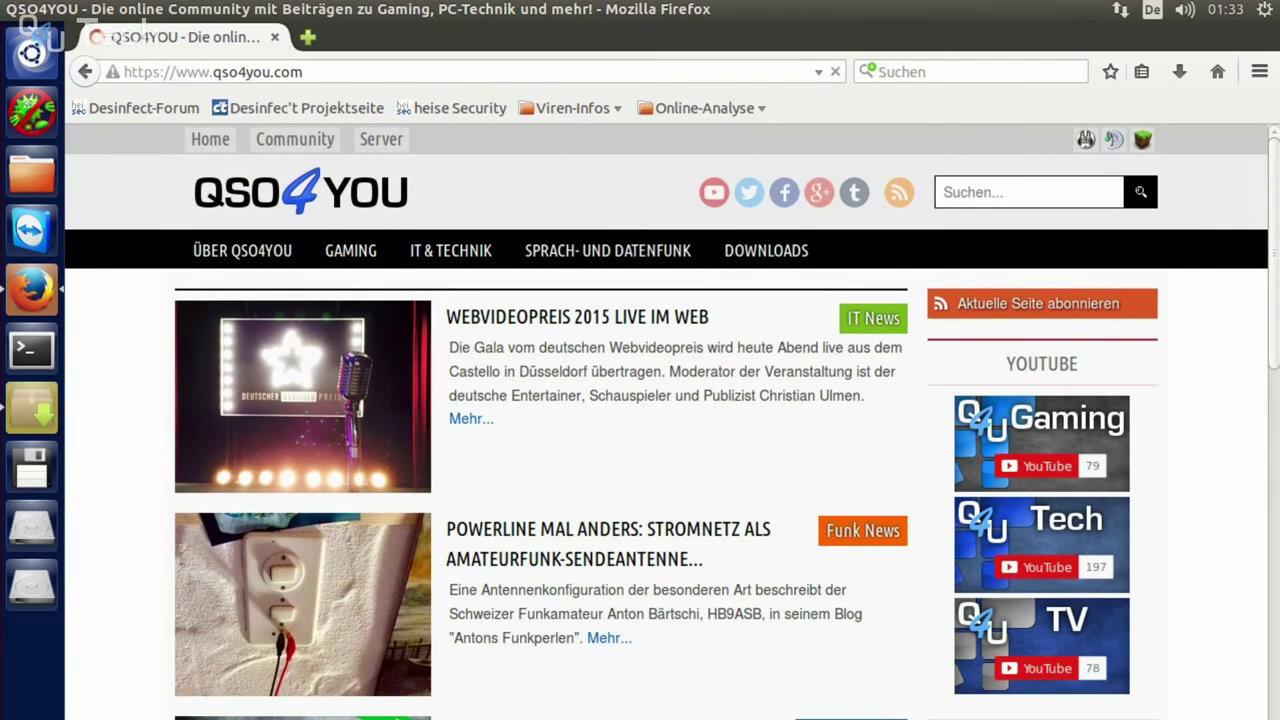
{"action": "mouse_move", "coordinate": [242, 251]}
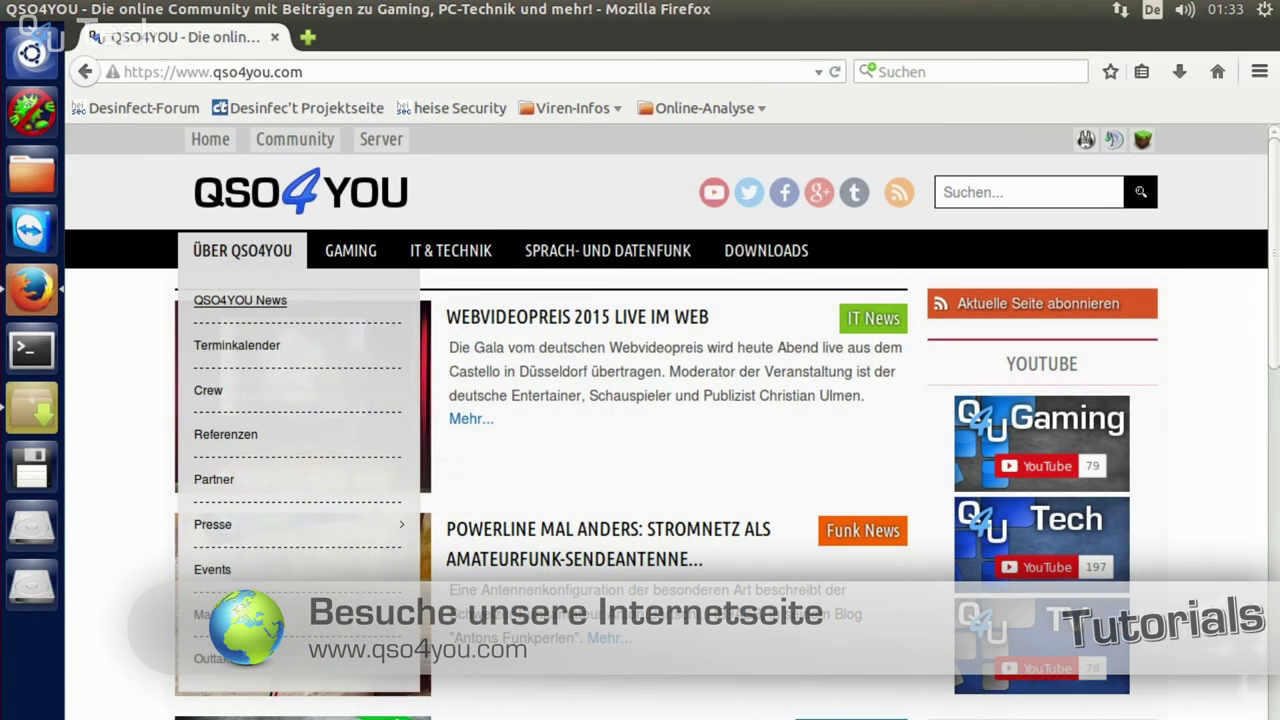
{"action": "scroll", "coordinate": [240, 298], "scroll_direction": "down", "scroll_amount": 1}
{"action": "scroll", "coordinate": [240, 298], "scroll_direction": "down", "scroll_amount": 1}
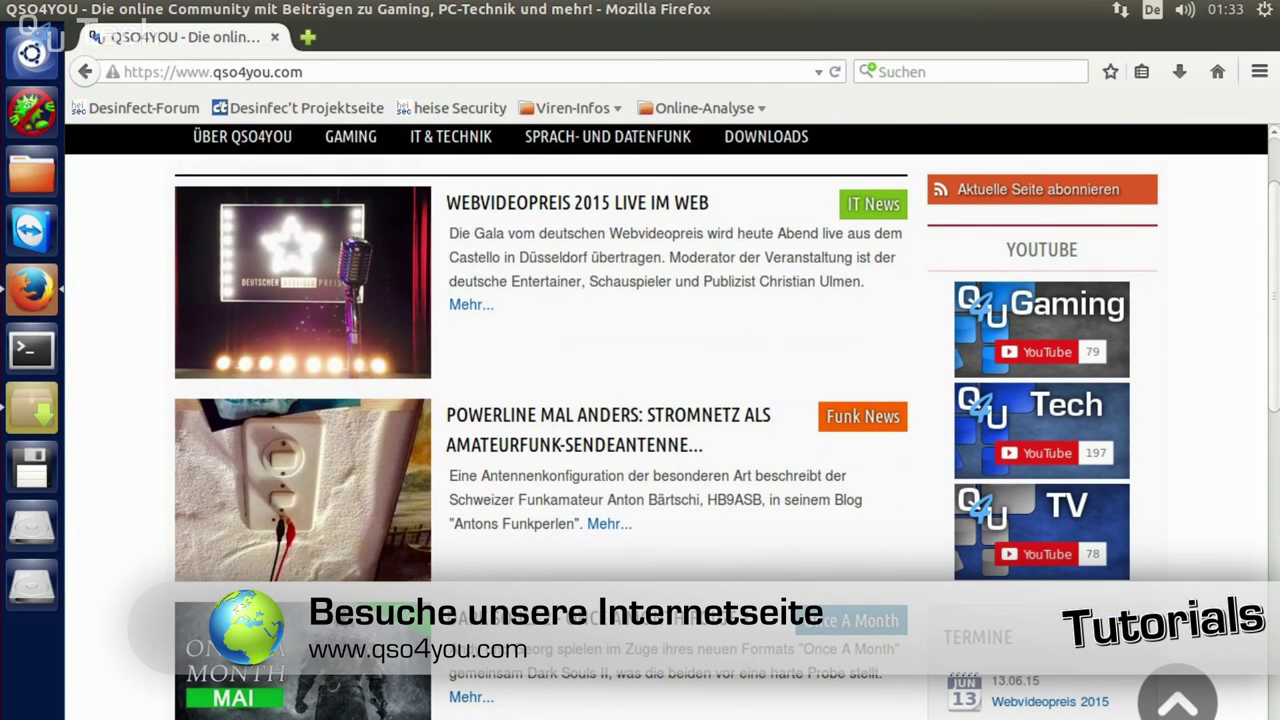
{"action": "scroll", "coordinate": [608, 250], "scroll_direction": "up", "scroll_amount": 2}
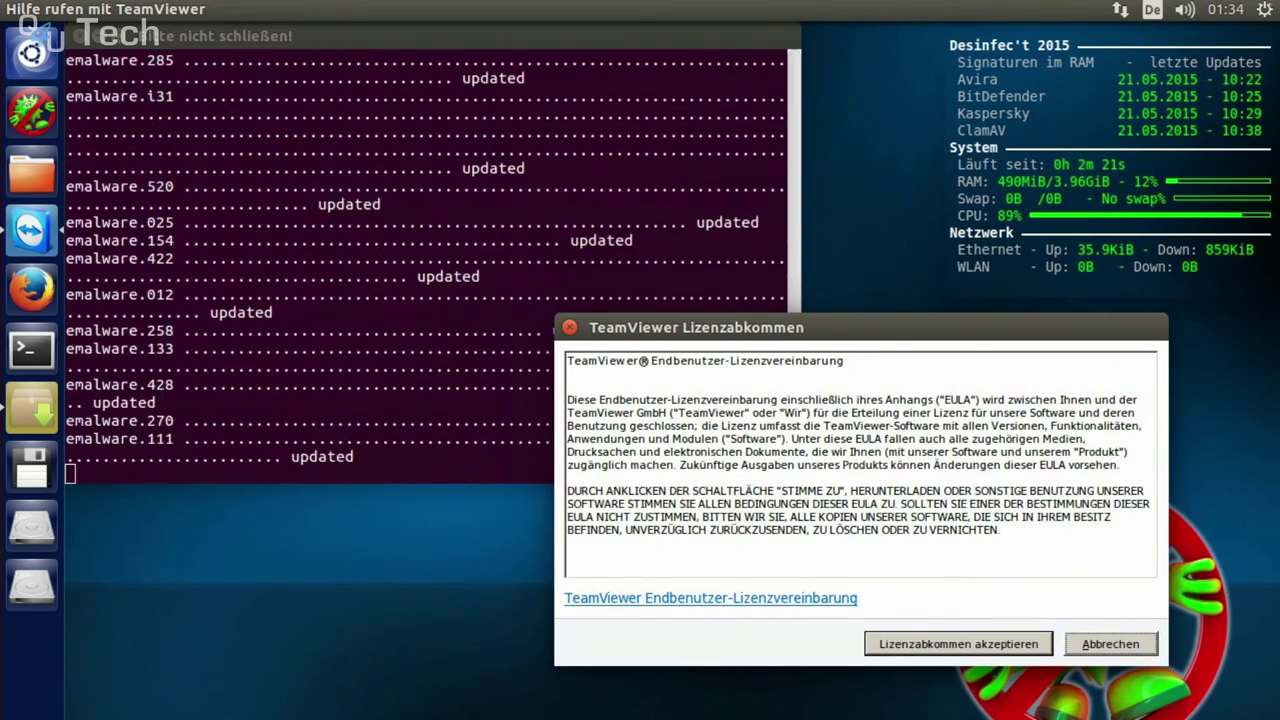
Reposition and accept the TeamViewer licence agreement, and close the TeamViewer window after viewing it
{"action": "left_click_drag", "start_coordinate": [860, 327], "coordinate": [903, 338]}
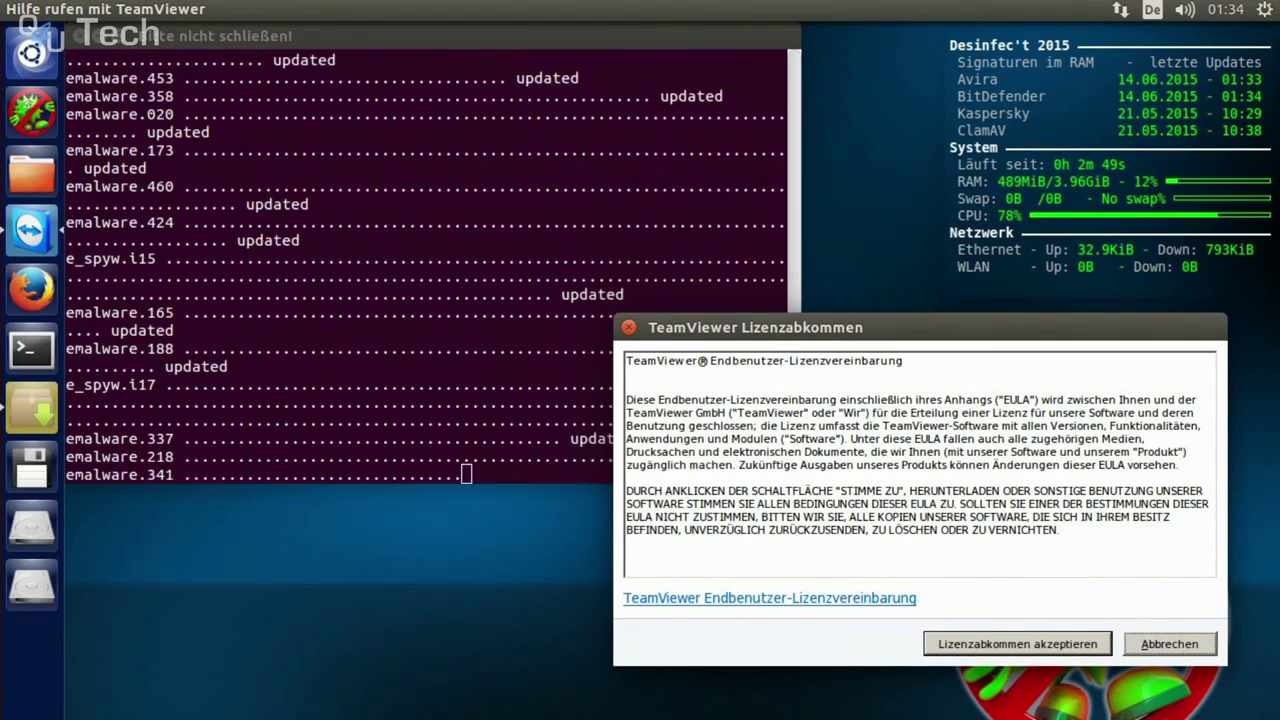
{"action": "left_click_drag", "start_coordinate": [920, 327], "coordinate": [780, 297]}
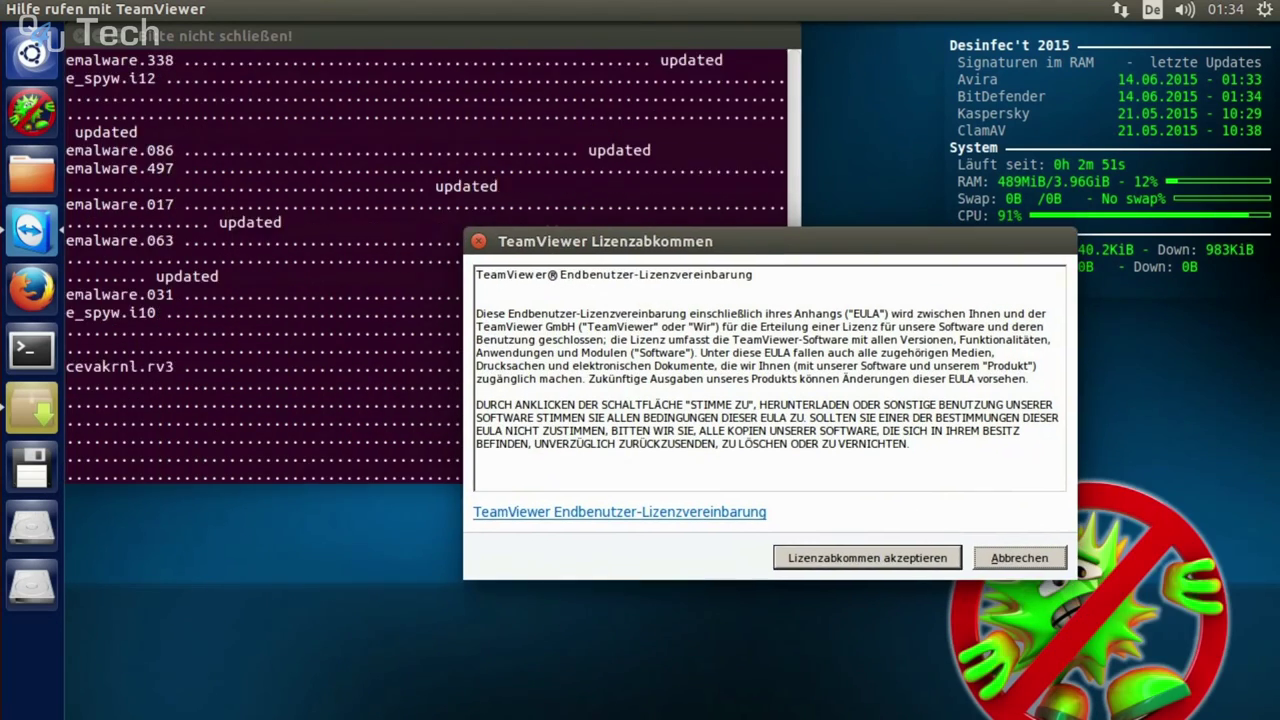
{"action": "left_click", "coordinate": [868, 558]}
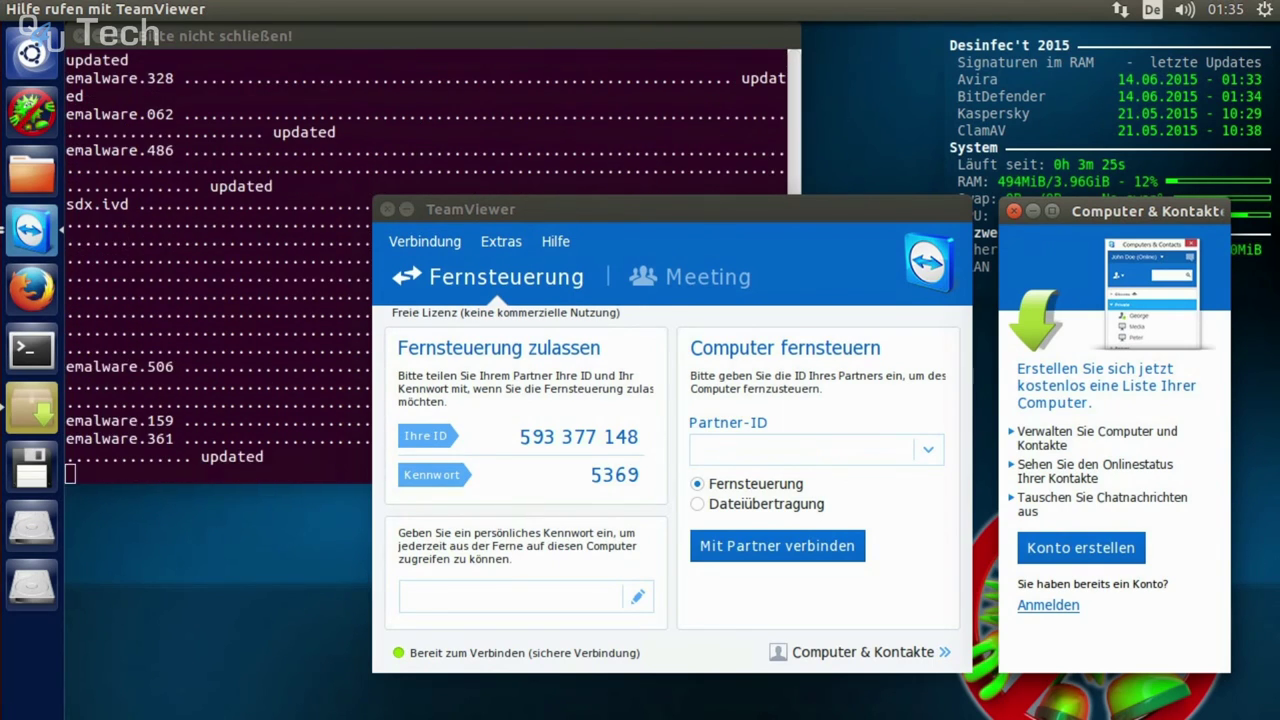
{"action": "left_click", "coordinate": [388, 209]}
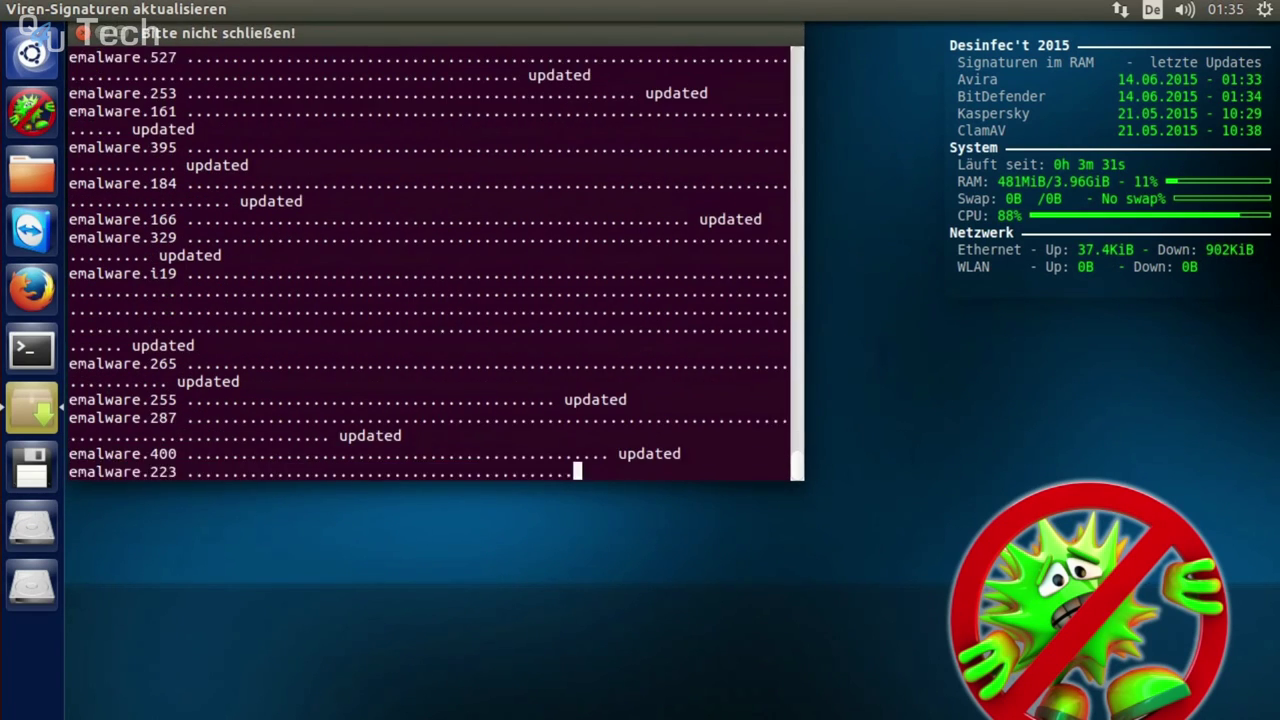
Uncover the desktop icons, view the Desinfec't USB-Installation dialog for a bootable stick, and cancel it along with its follow-up question
{"action": "left_click_drag", "start_coordinate": [434, 33], "coordinate": [629, 106]}
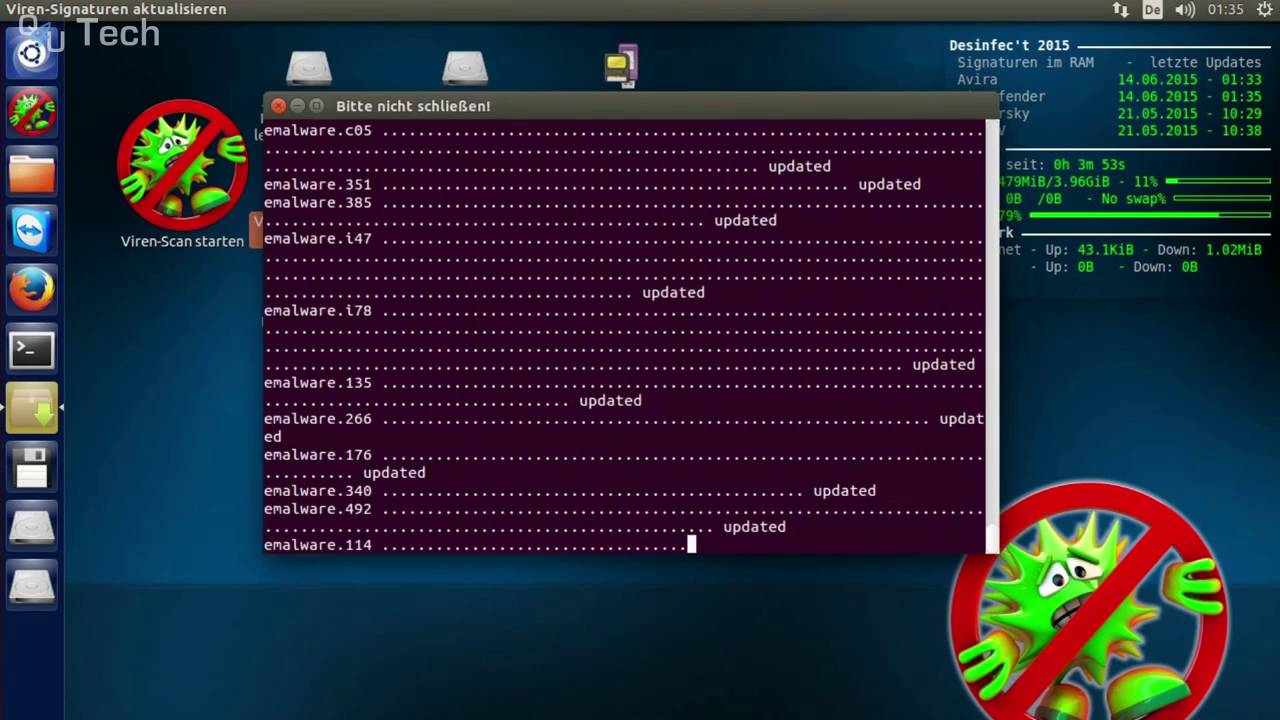
{"action": "left_click_drag", "start_coordinate": [672, 106], "coordinate": [616, 300]}
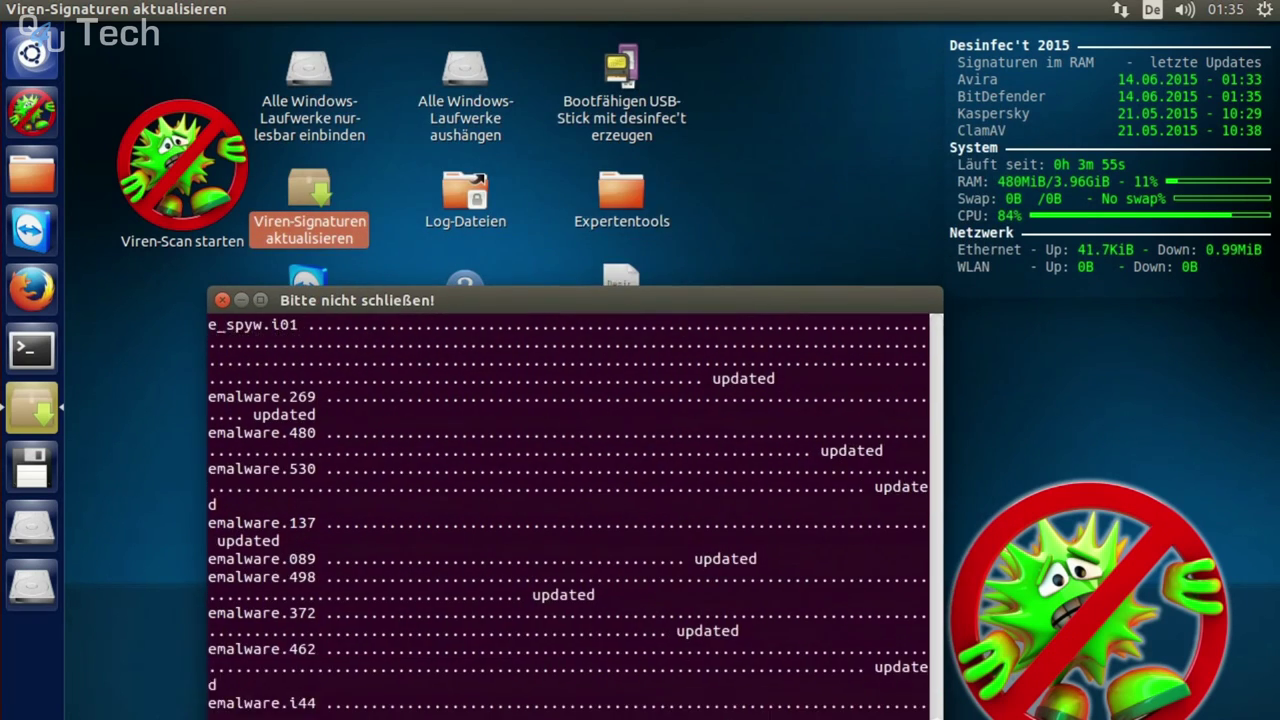
{"action": "left_click", "coordinate": [621, 68]}
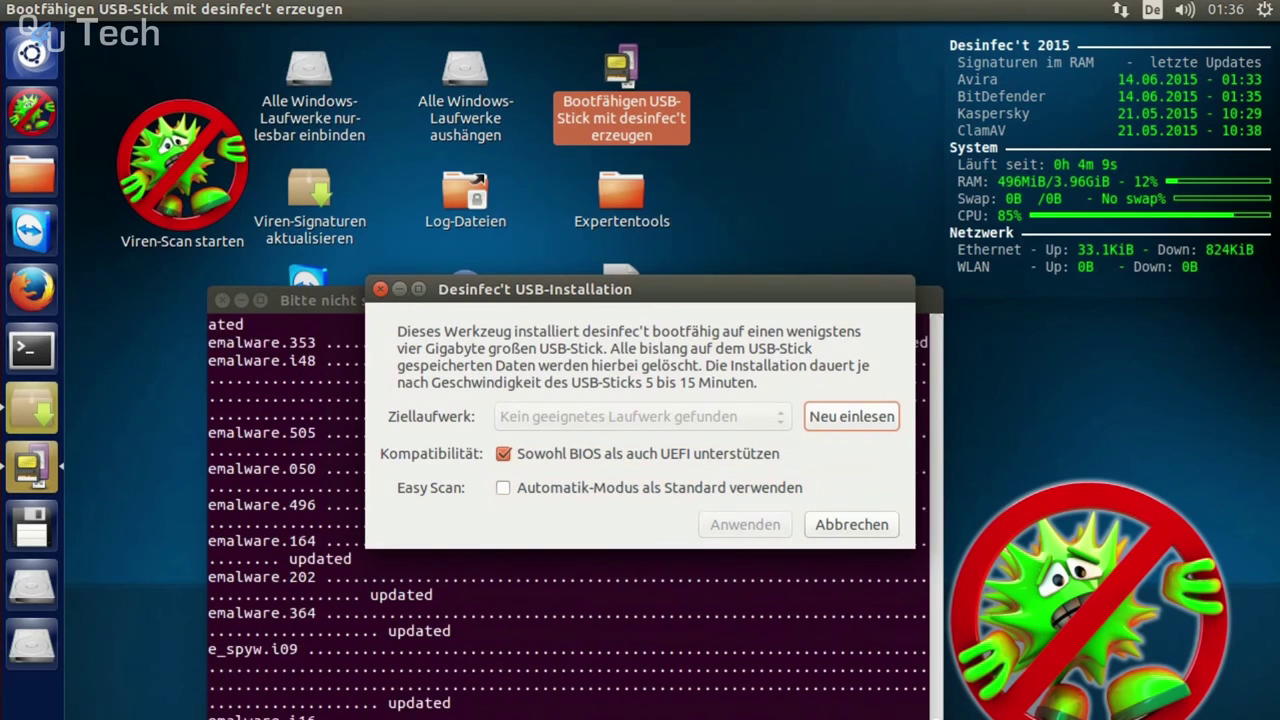
{"action": "left_click_drag", "start_coordinate": [640, 289], "coordinate": [578, 281]}
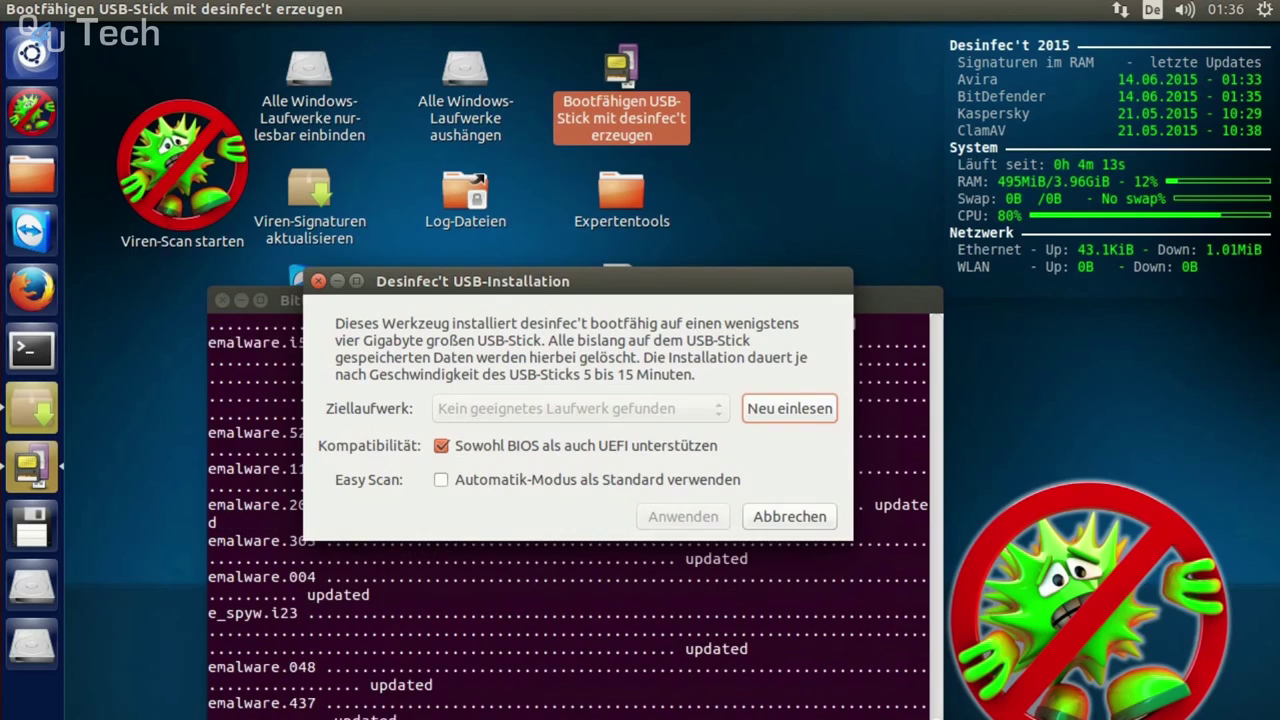
{"action": "key", "text": "Escape"}
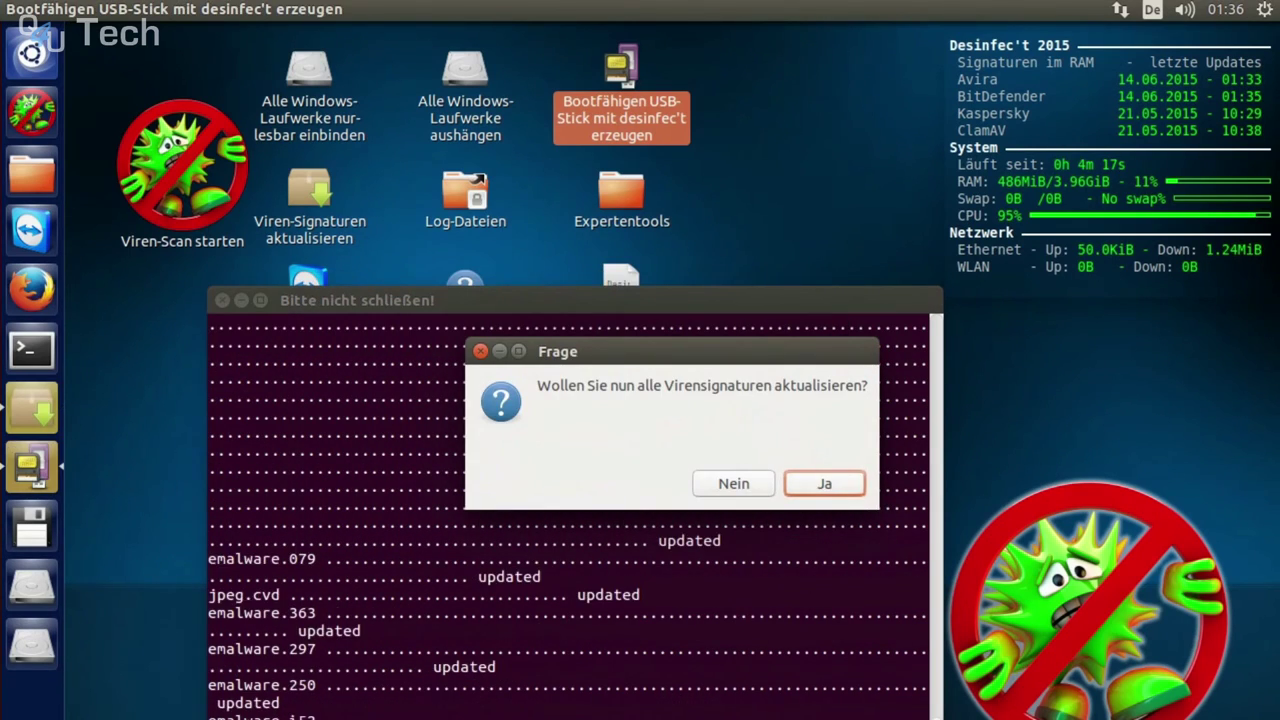
{"action": "key", "text": "Return"}
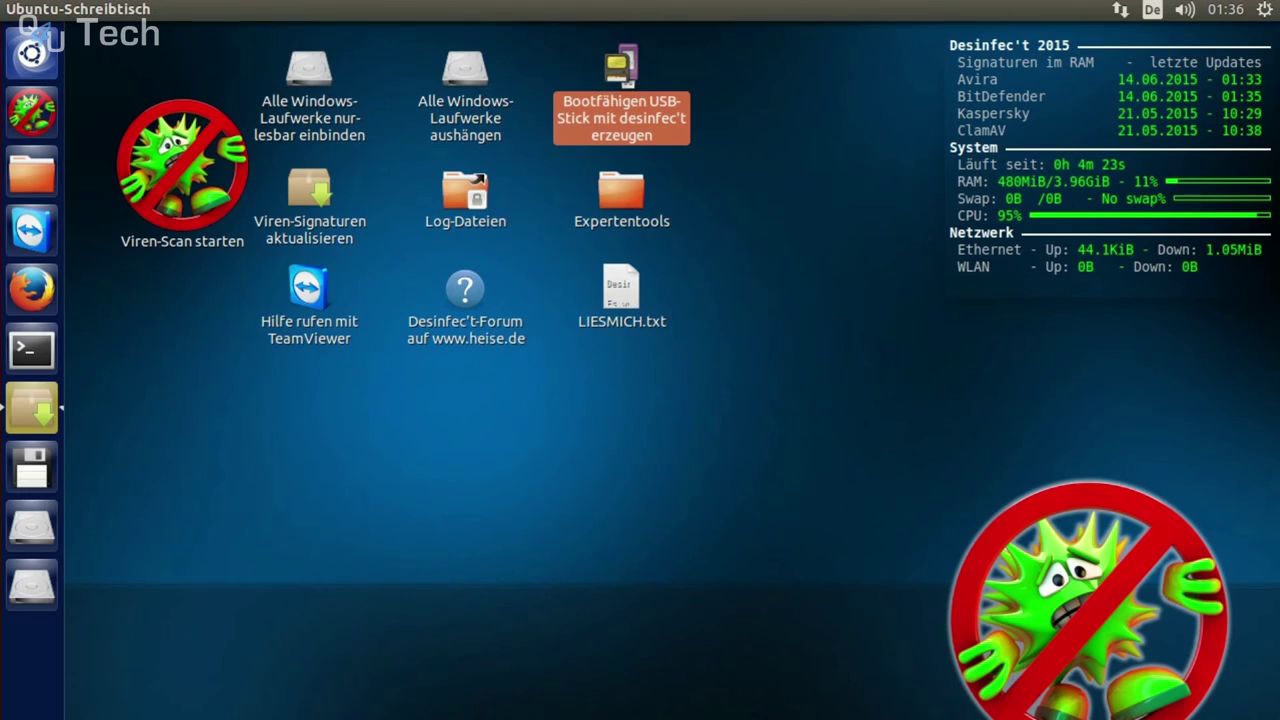
Open the Expertentools folder and examine the Kaspersky Registry Editor and Kaspersky Windows Unlocker entries
{"action": "double_click", "coordinate": [621, 193]}
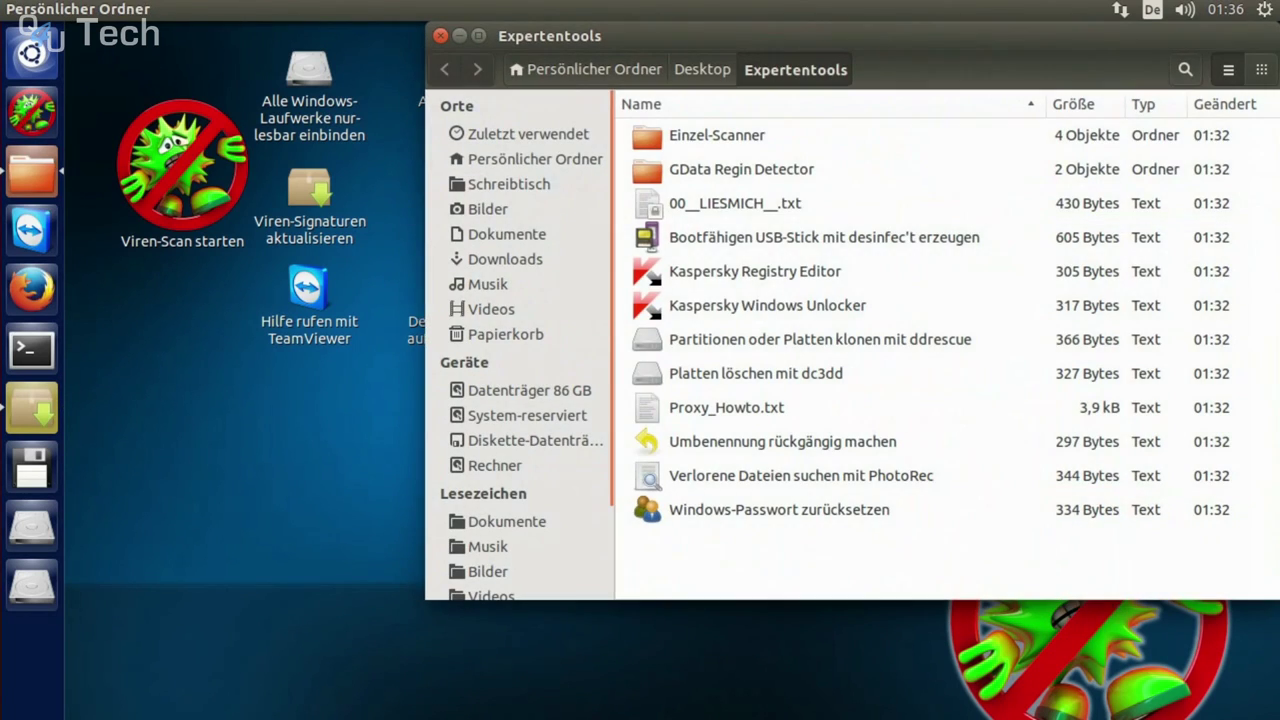
{"action": "left_click_drag", "start_coordinate": [700, 36], "coordinate": [466, 36]}
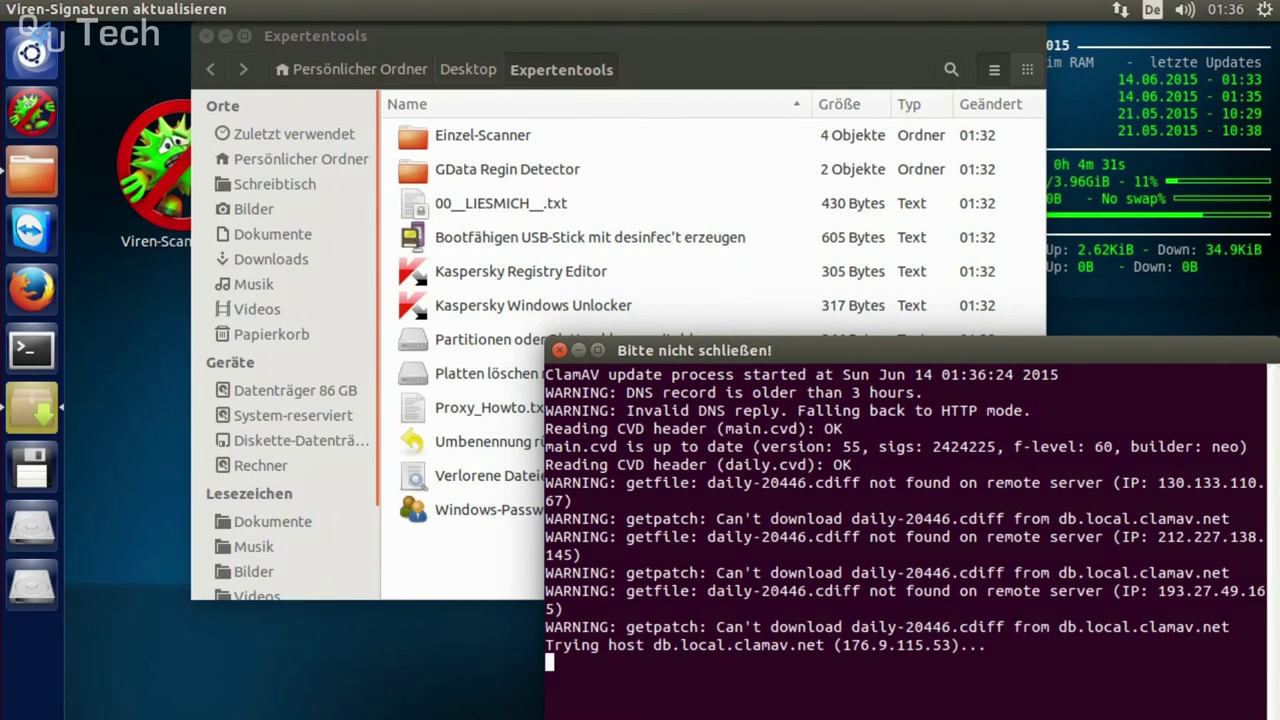
{"action": "left_click", "coordinate": [521, 272]}
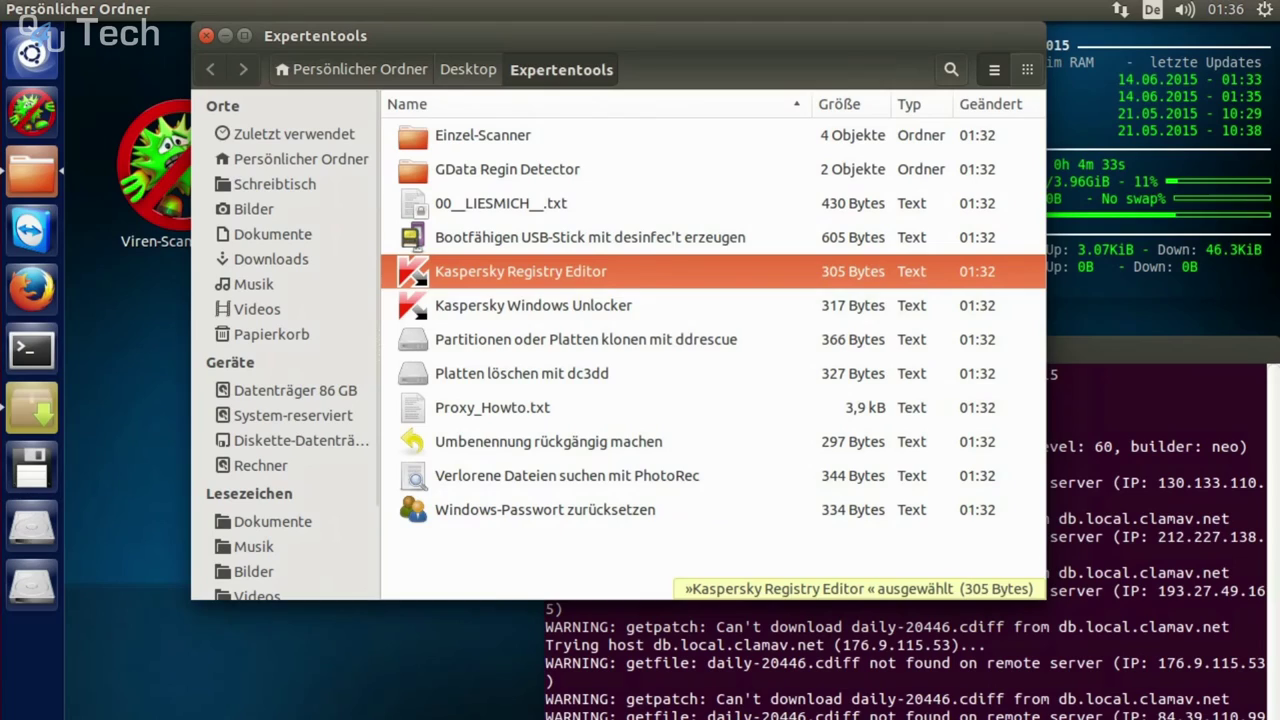
{"action": "left_click", "coordinate": [533, 306]}
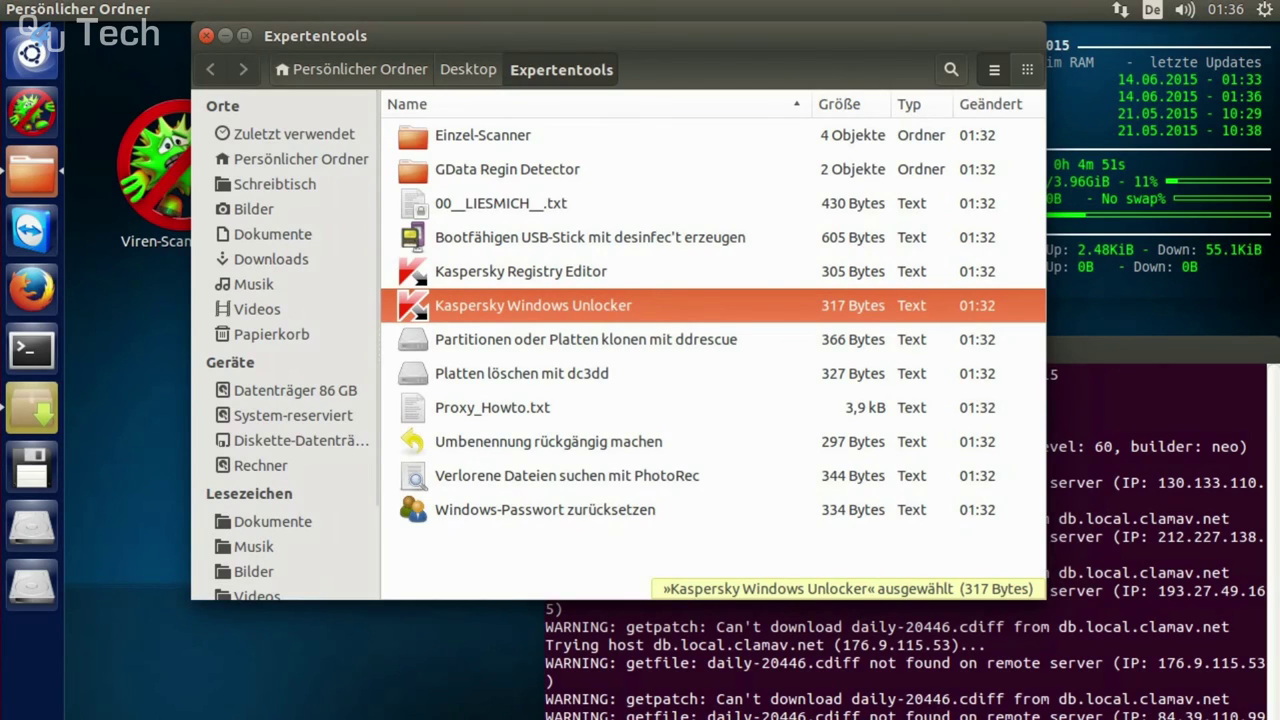
{"action": "left_click", "coordinate": [521, 272]}
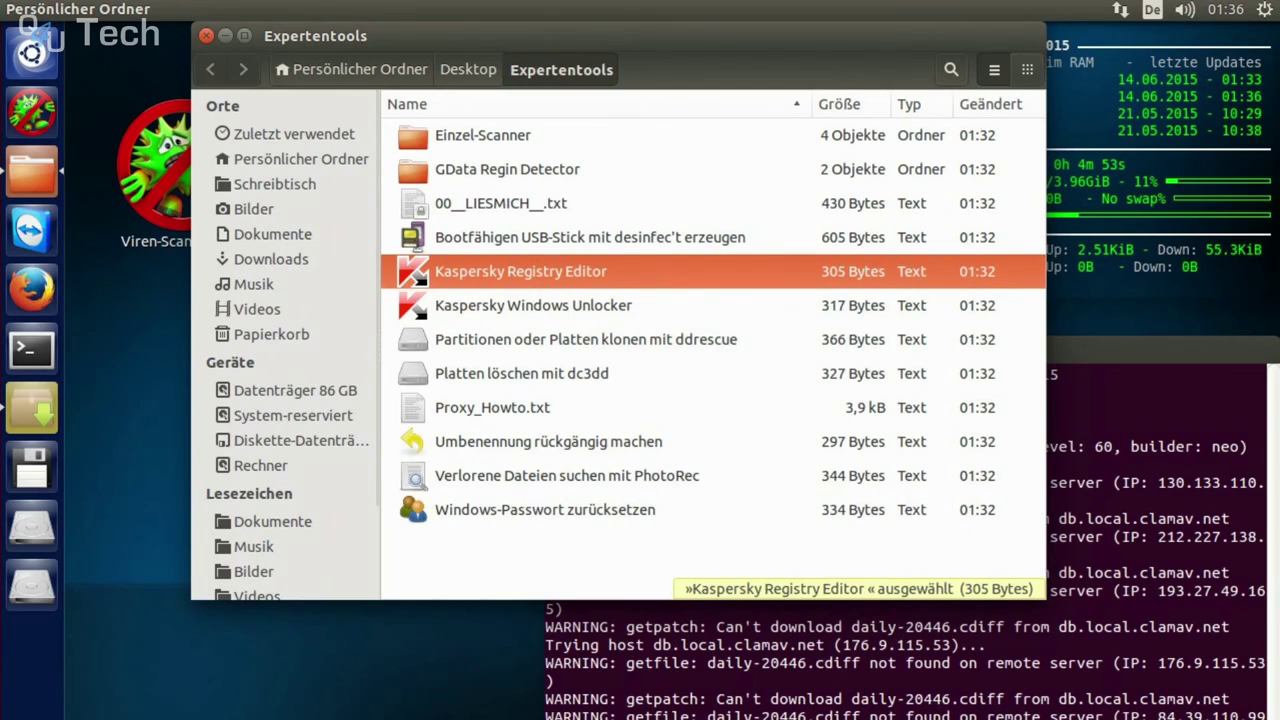
Open the script gdata_regin_detector.py from the GData Regin Detector folder for viewing
{"action": "double_click", "coordinate": [507, 170]}
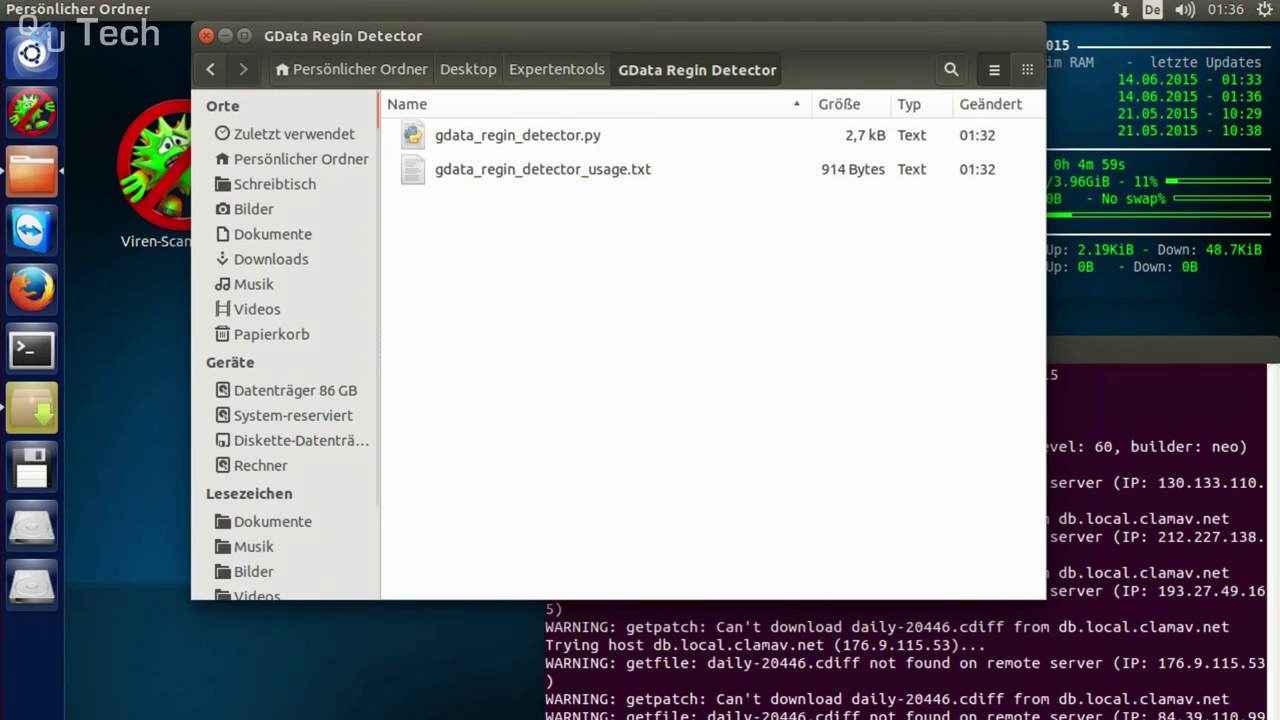
{"action": "left_click", "coordinate": [517, 135]}
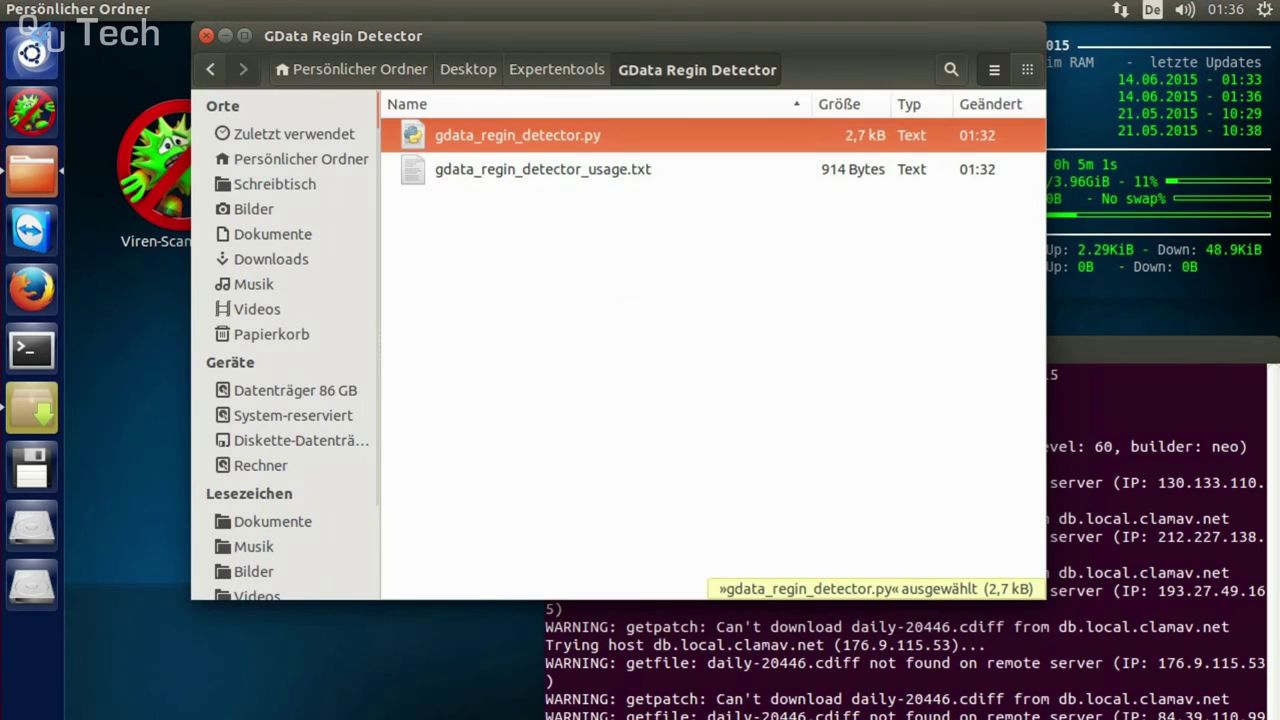
{"action": "key", "text": "Return"}
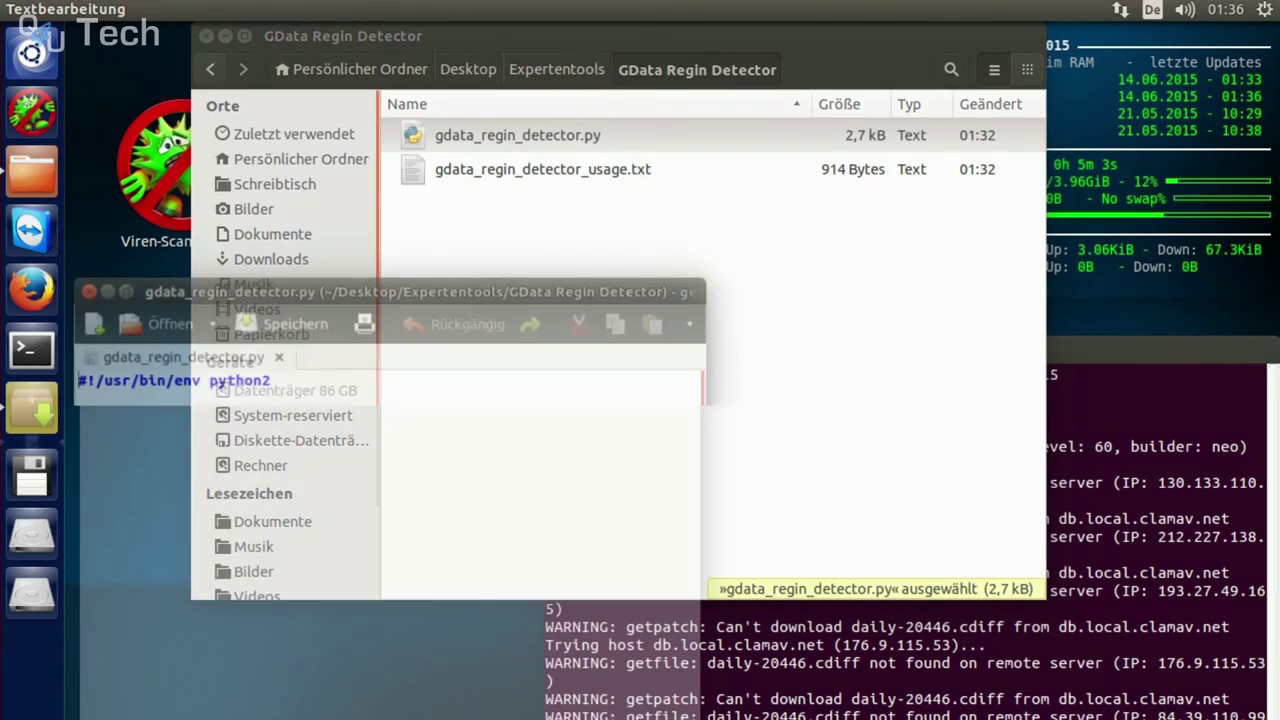
Read through the gdata_regin_detector.py script to its end, close it, and return to the Expertentools folder
{"action": "scroll", "coordinate": [390, 540], "scroll_direction": "down", "scroll_amount": 20}
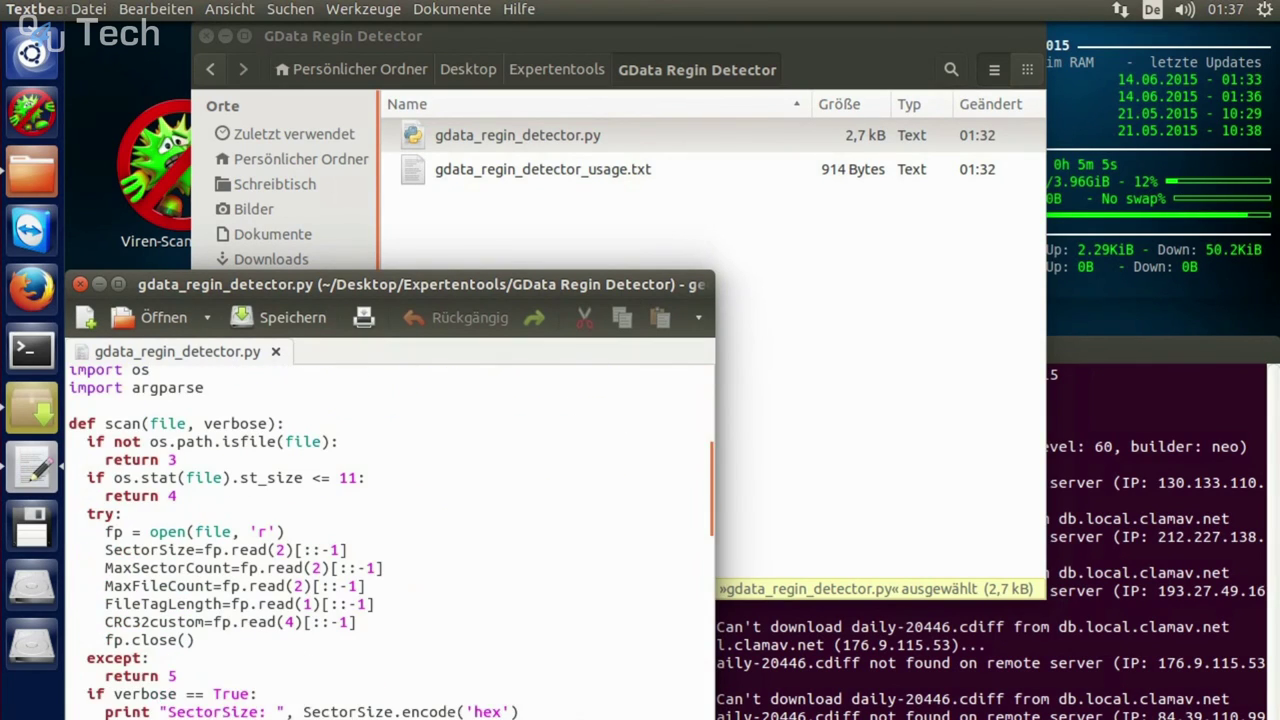
{"action": "scroll", "coordinate": [390, 540], "scroll_direction": "down", "scroll_amount": 4}
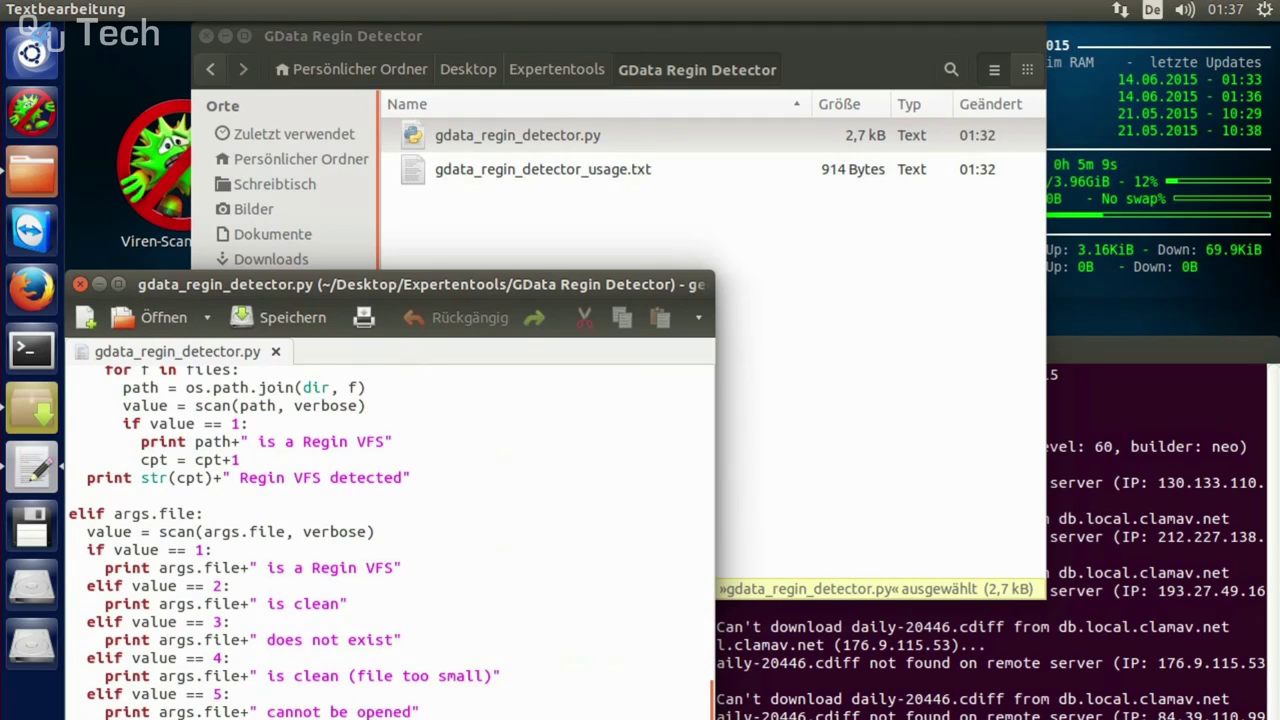
{"action": "left_click", "coordinate": [80, 285]}
{"action": "left_click", "coordinate": [557, 70]}
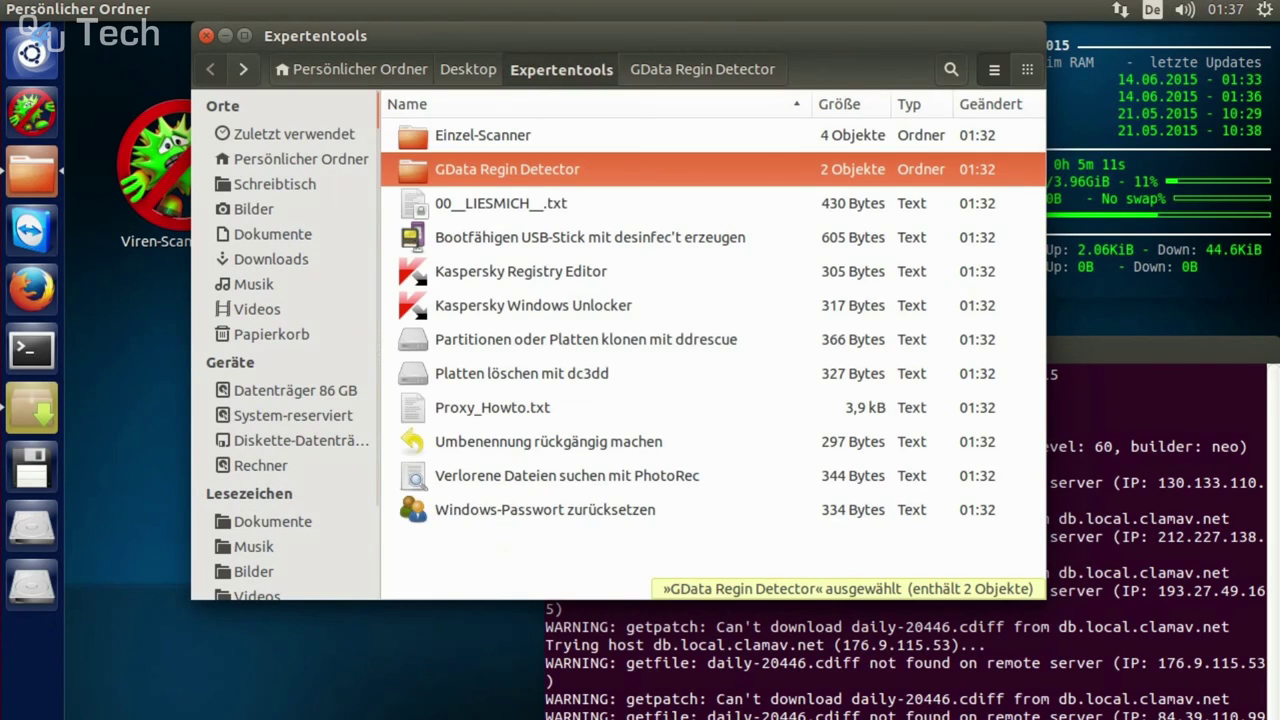
View the scanners in the Einzel-Scanner folder, then examine the ddrescue cloning and PhotoRec recovery entries in Expertentools
{"action": "key", "text": "Up"}
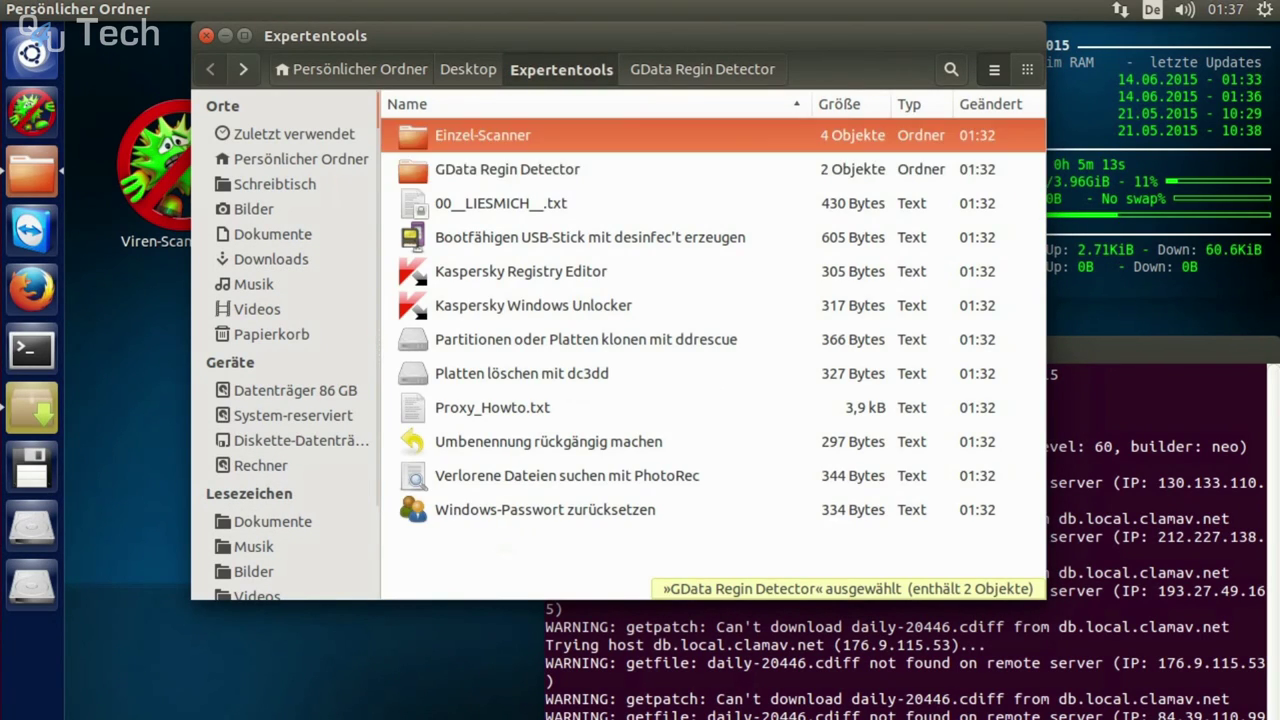
{"action": "key", "text": "Return"}
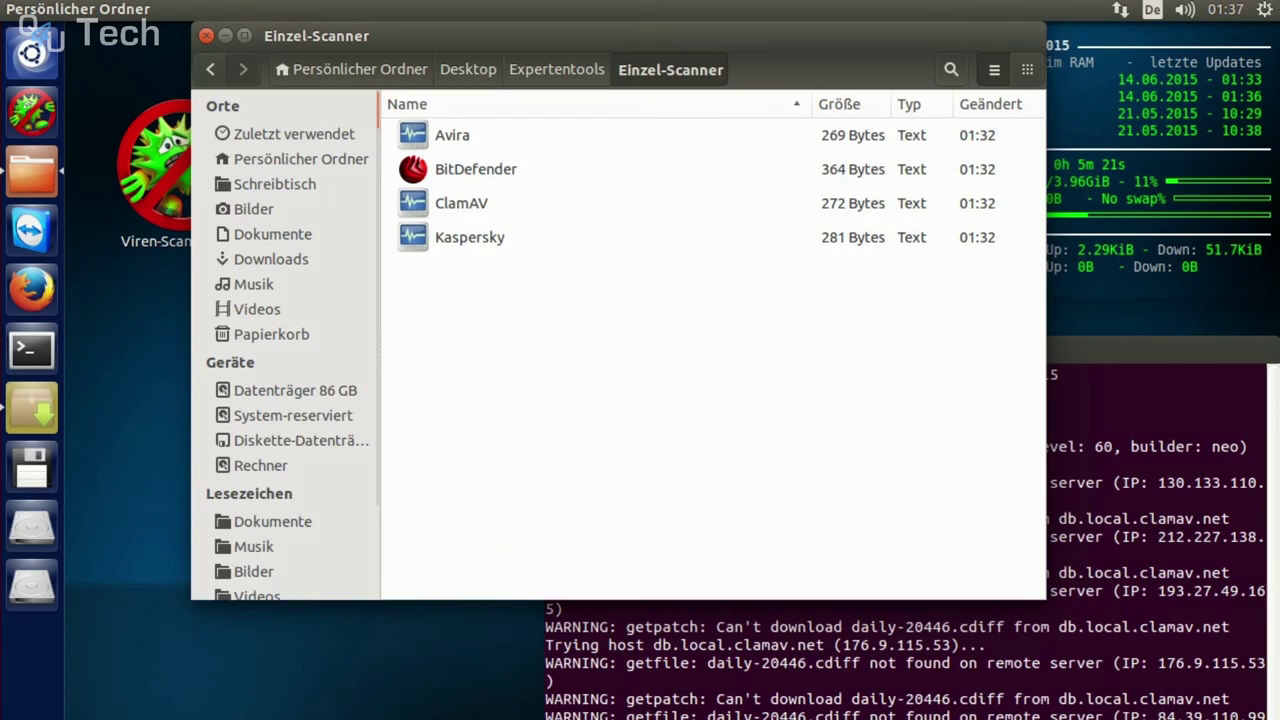
{"action": "key", "text": "alt+Left"}
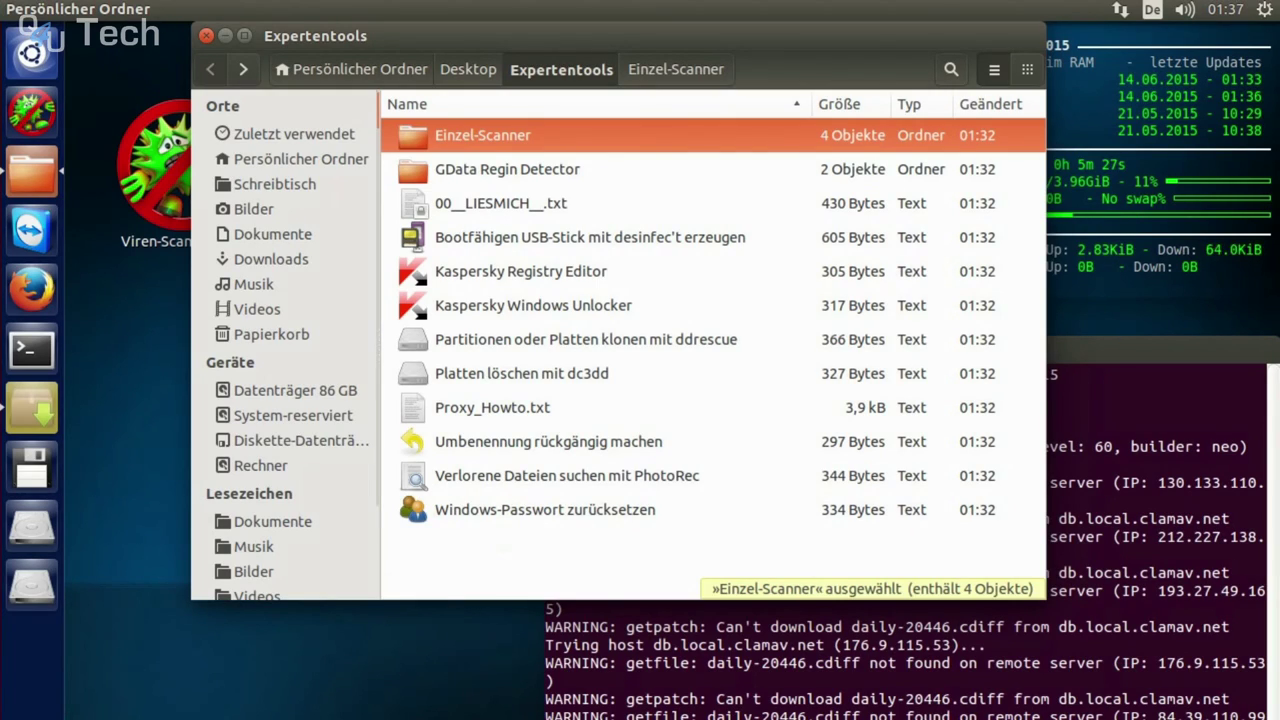
{"action": "left_click", "coordinate": [586, 340]}
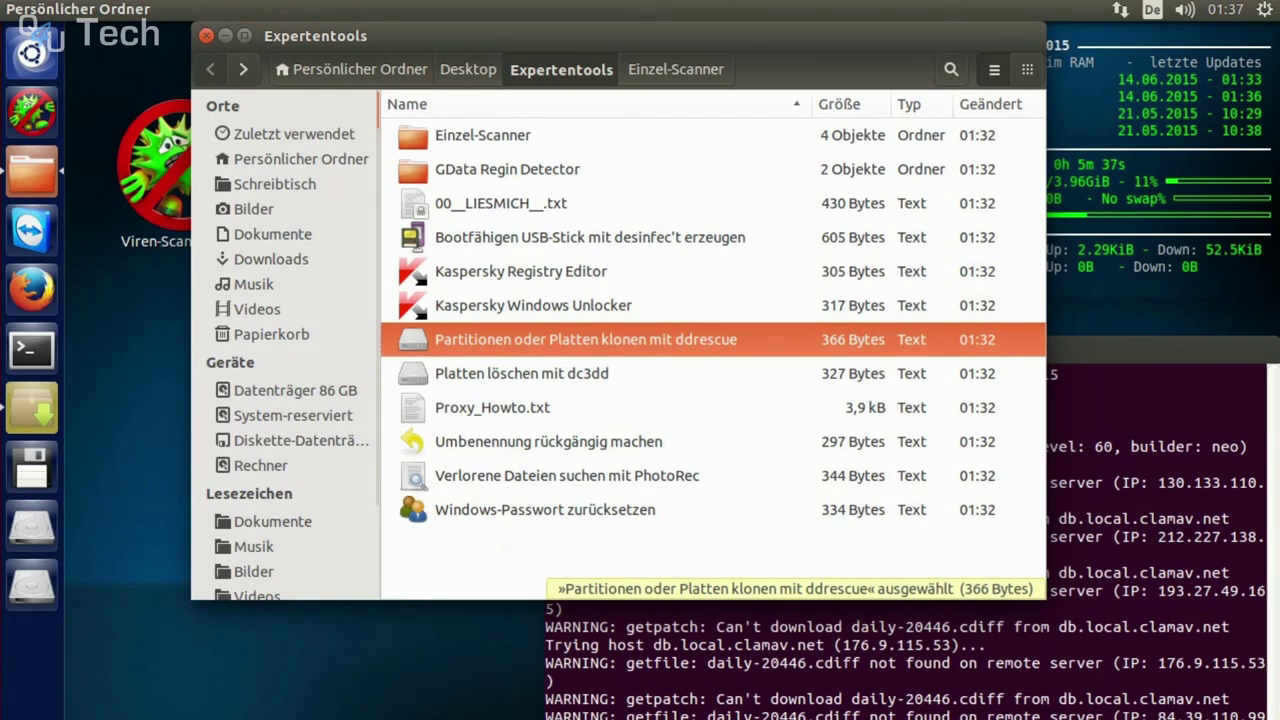
{"action": "left_click", "coordinate": [567, 476]}
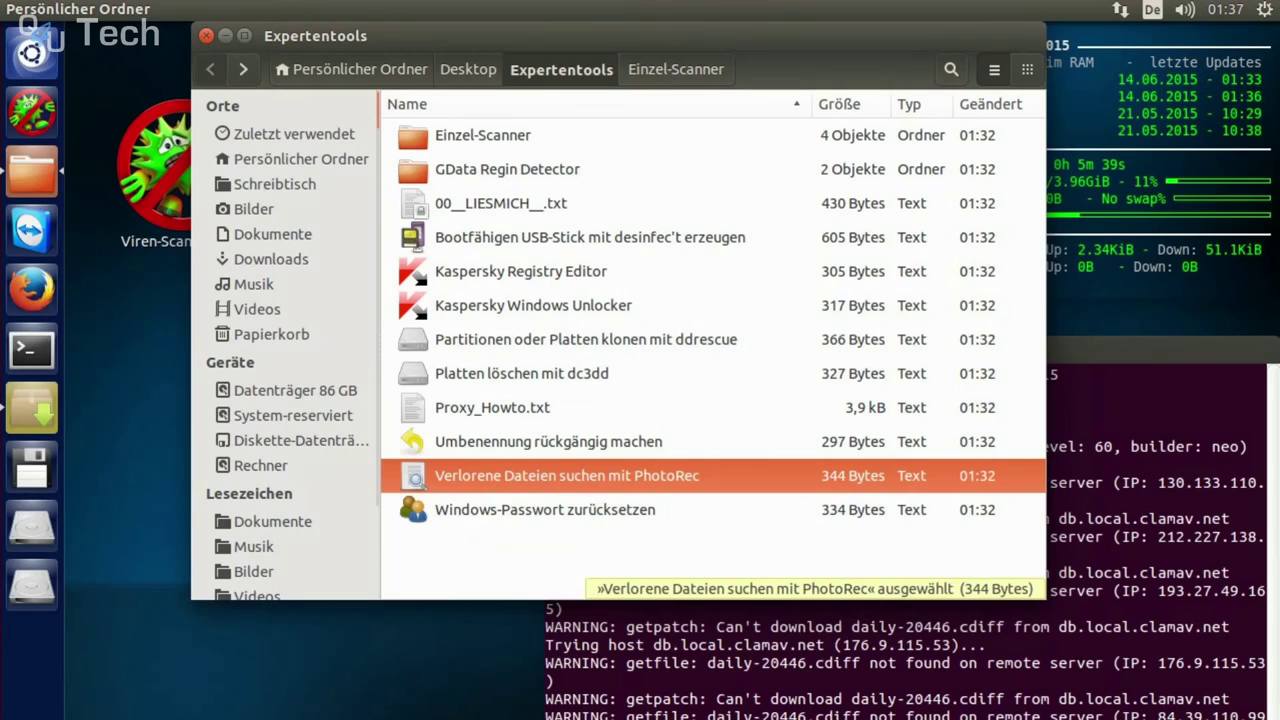
Move the signature update terminal aside and use Windows-Passwort zurücksetzen to reset the admin user's password on the sda2 Windows 7 installation
{"action": "left_click", "coordinate": [545, 510]}
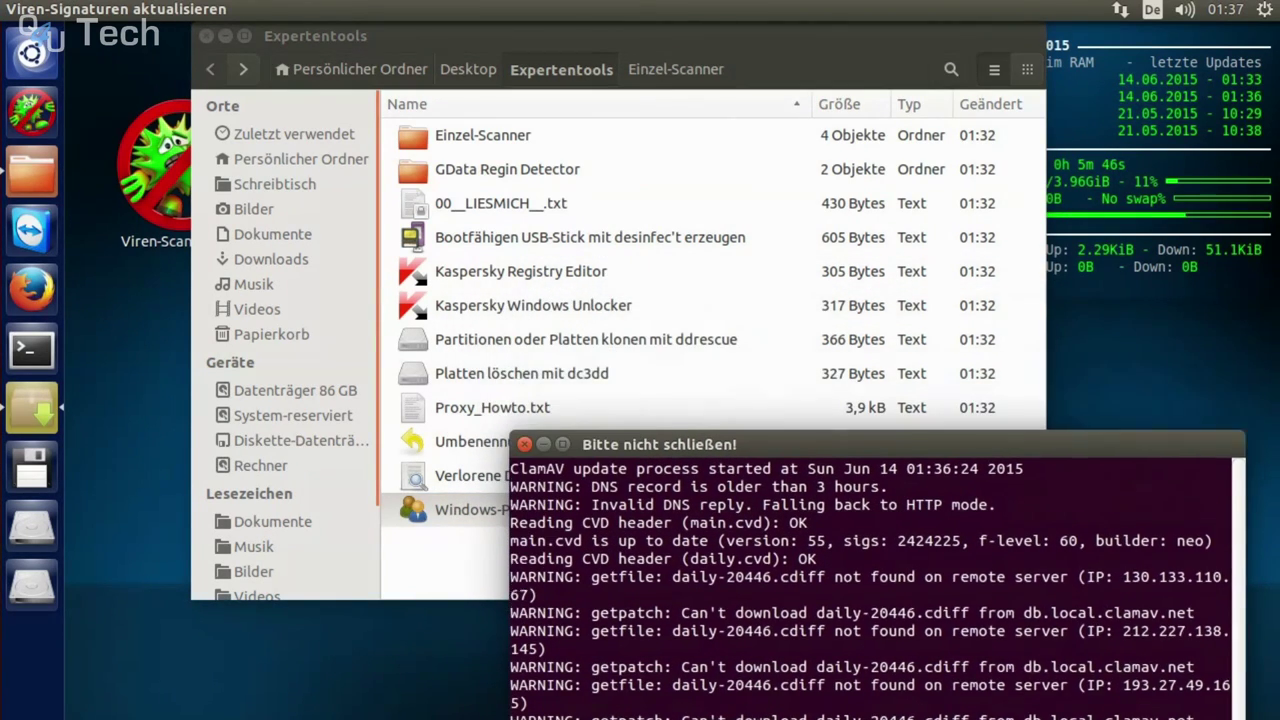
{"action": "left_click_drag", "start_coordinate": [640, 444], "coordinate": [647, 482]}
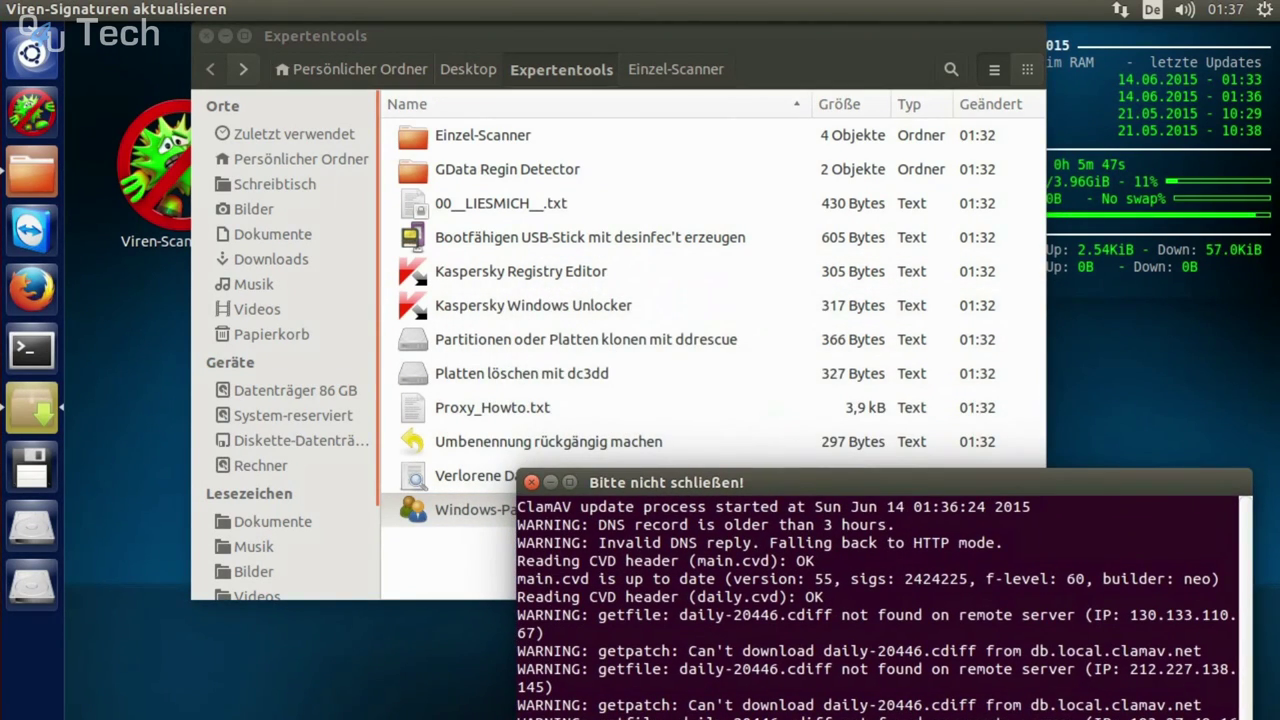
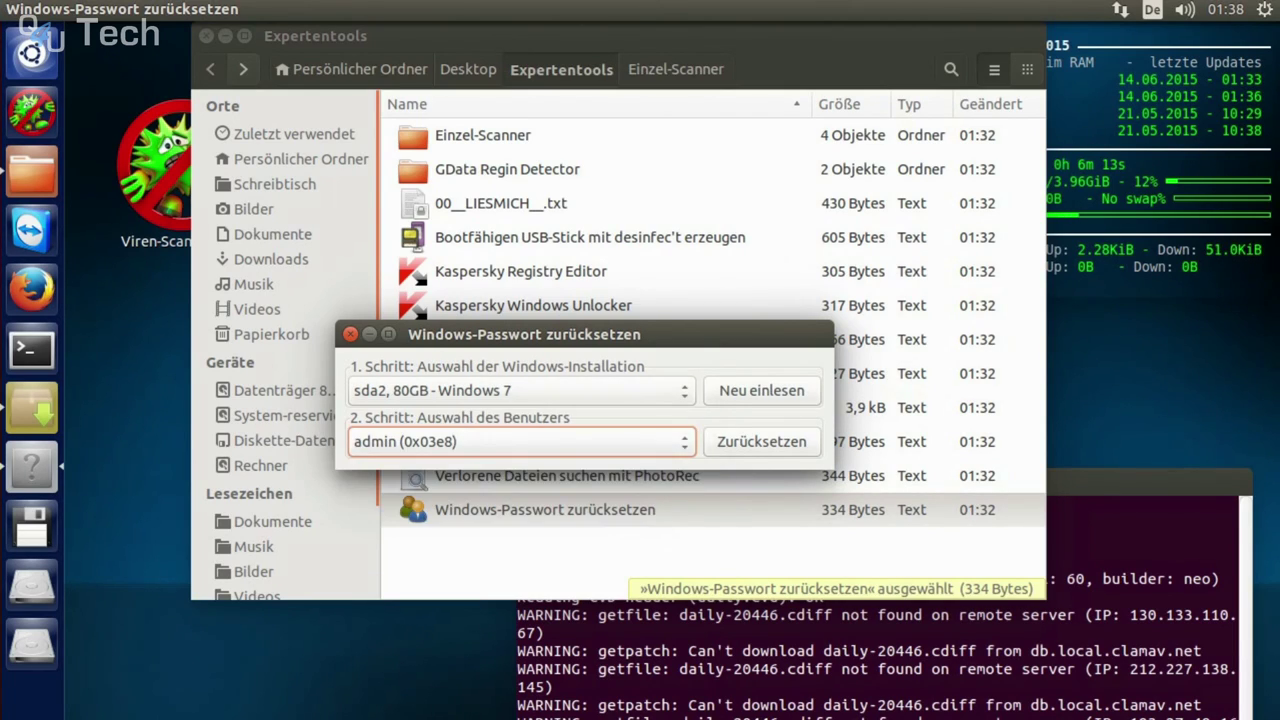
{"action": "left_click", "coordinate": [761, 441]}
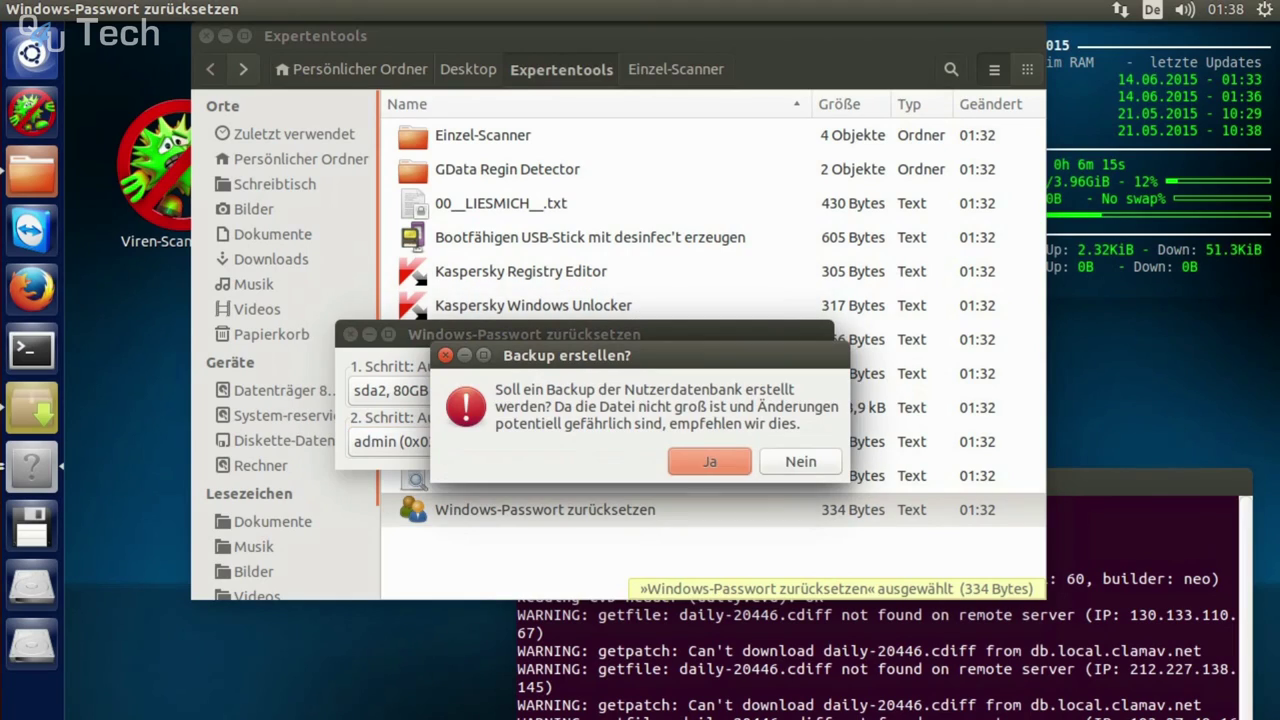
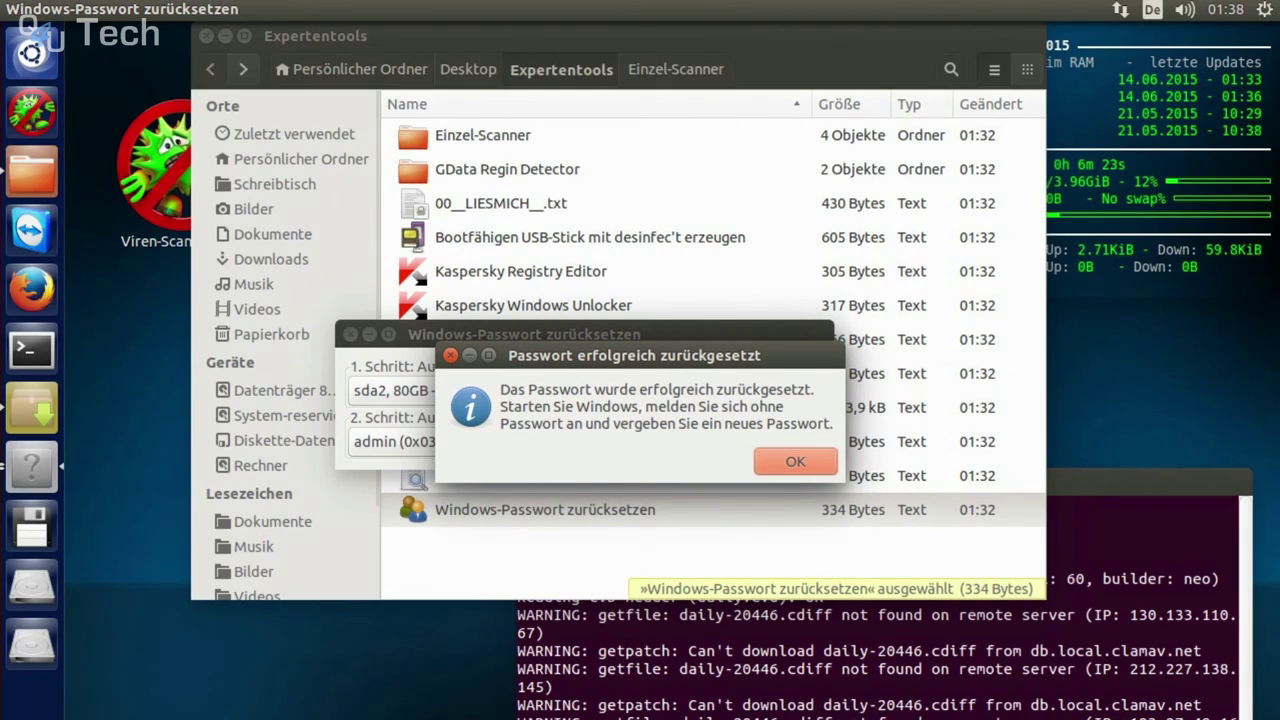
{"action": "left_click", "coordinate": [795, 461]}
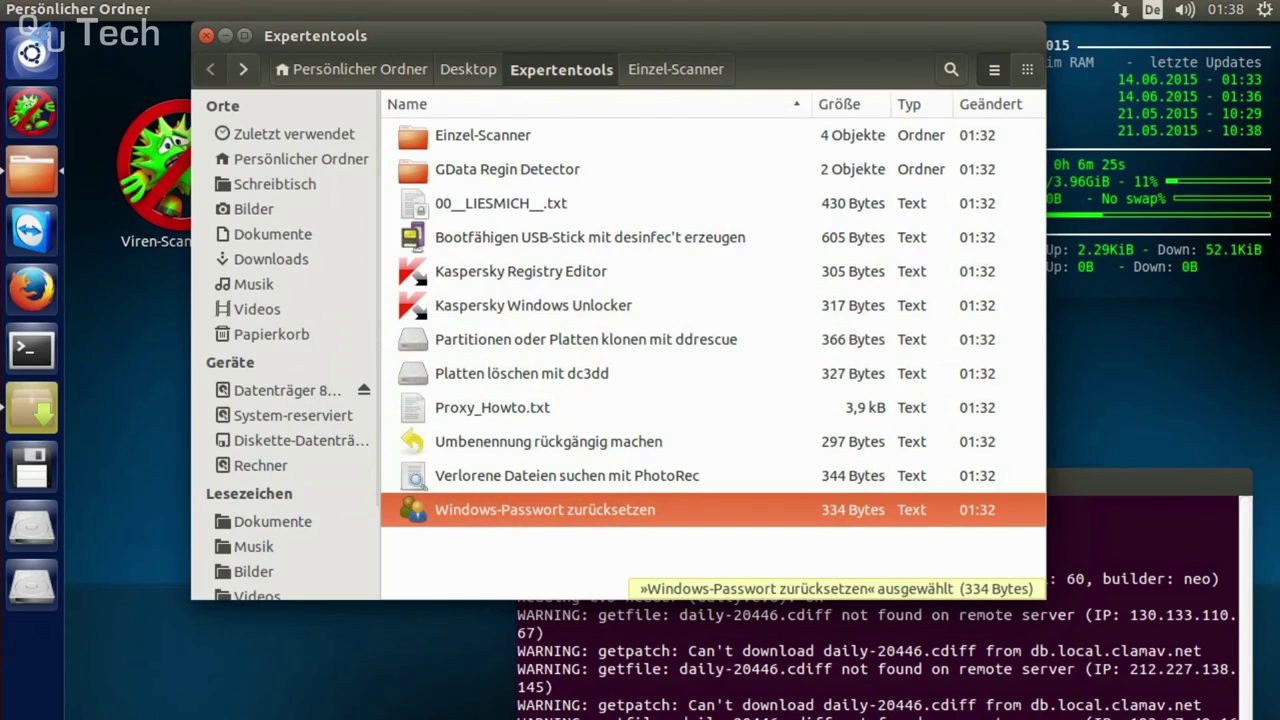